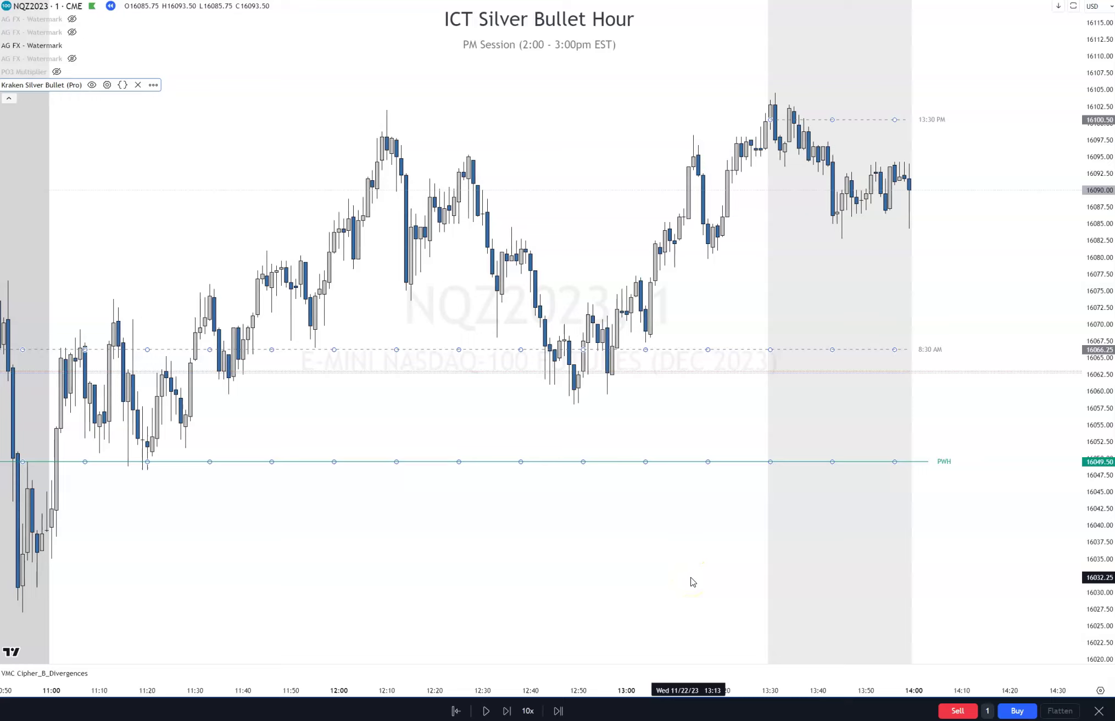
Enable the NY Lunch session in Kraken Silver Bullet (Pro) to show BSL 16102 and SSL 16058
left_click(615, 593)
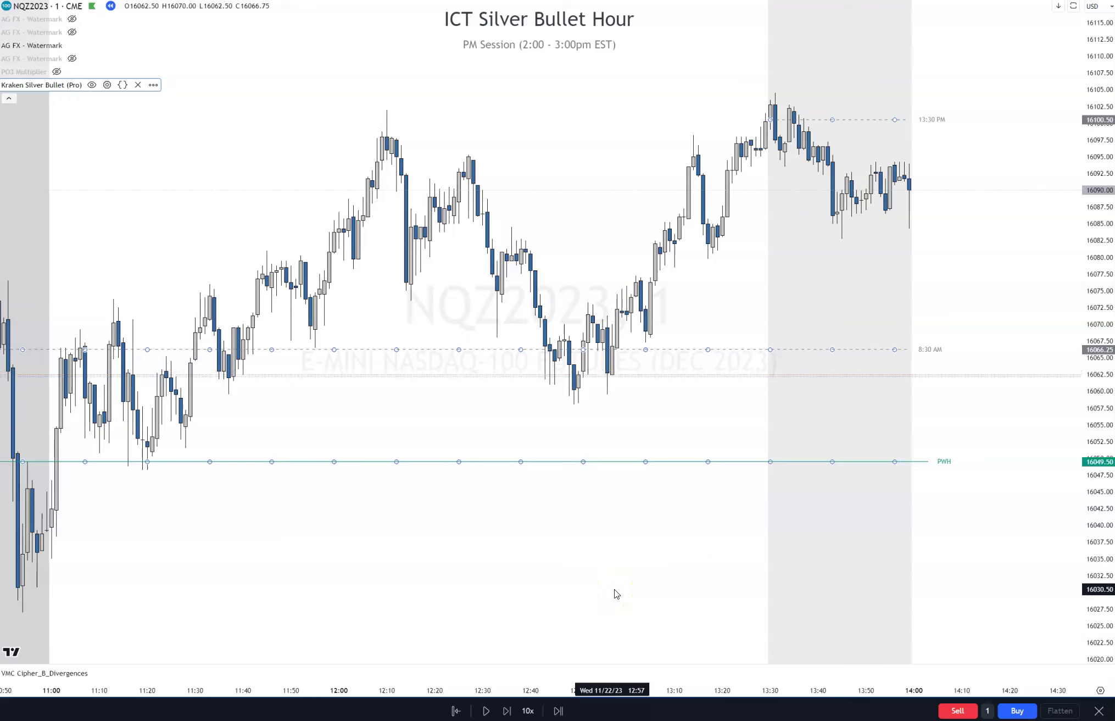
left_click(192, 199)
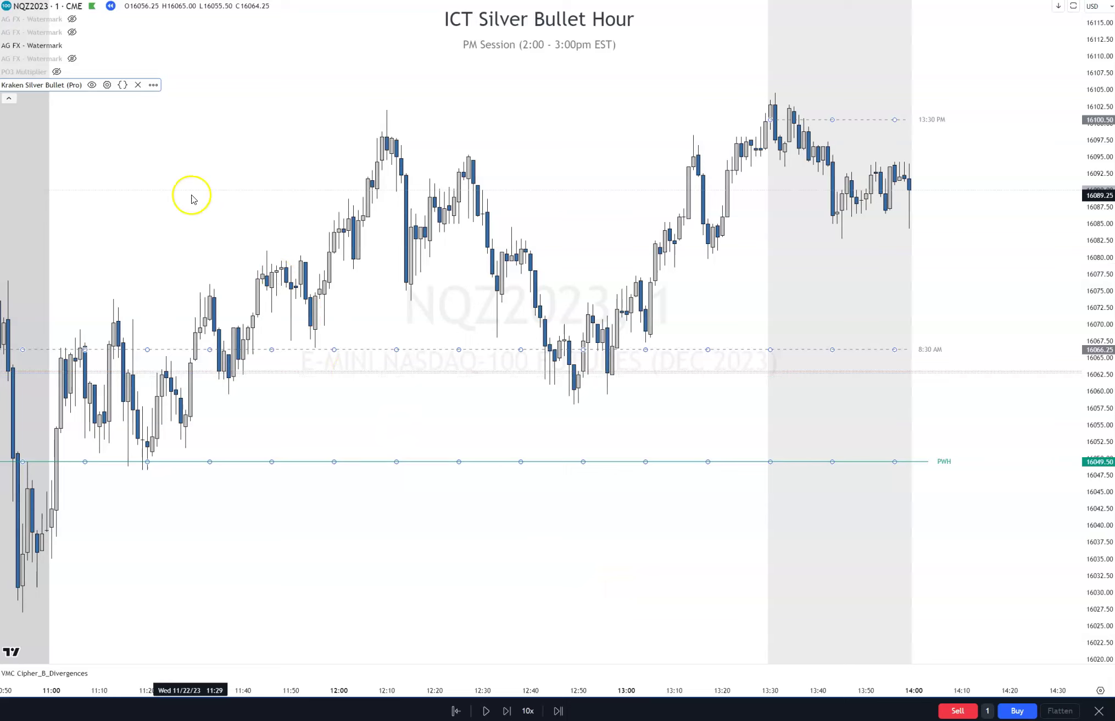
left_click(108, 86)
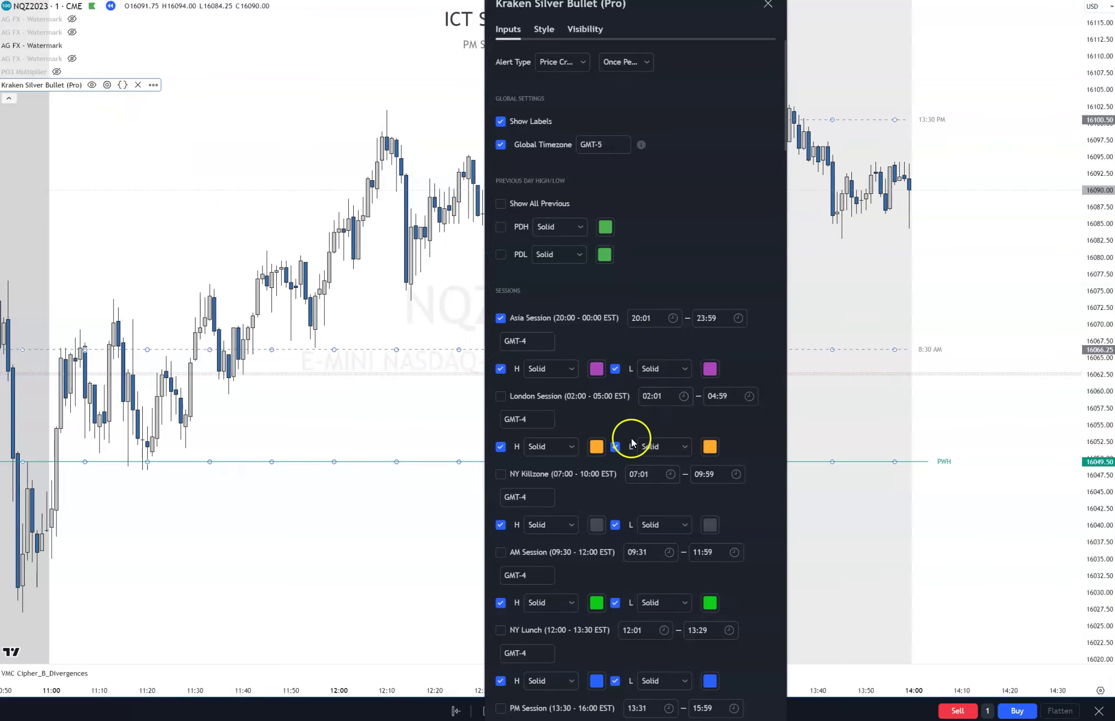
scroll(604, 467, "down", 3)
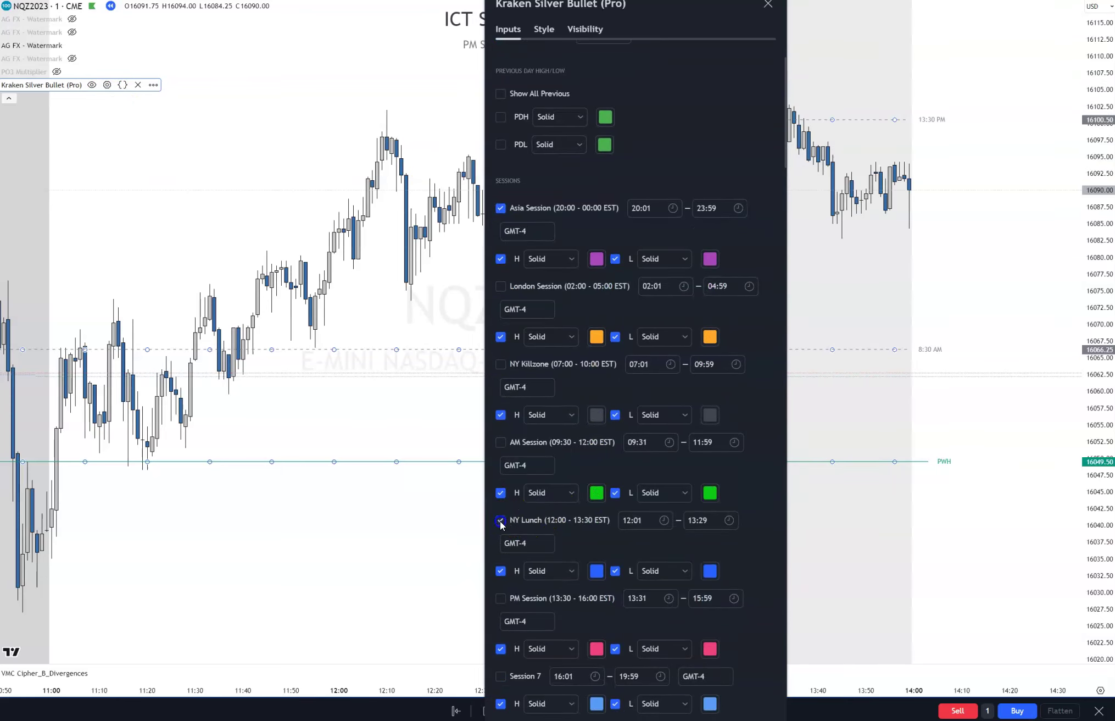
key("Escape")
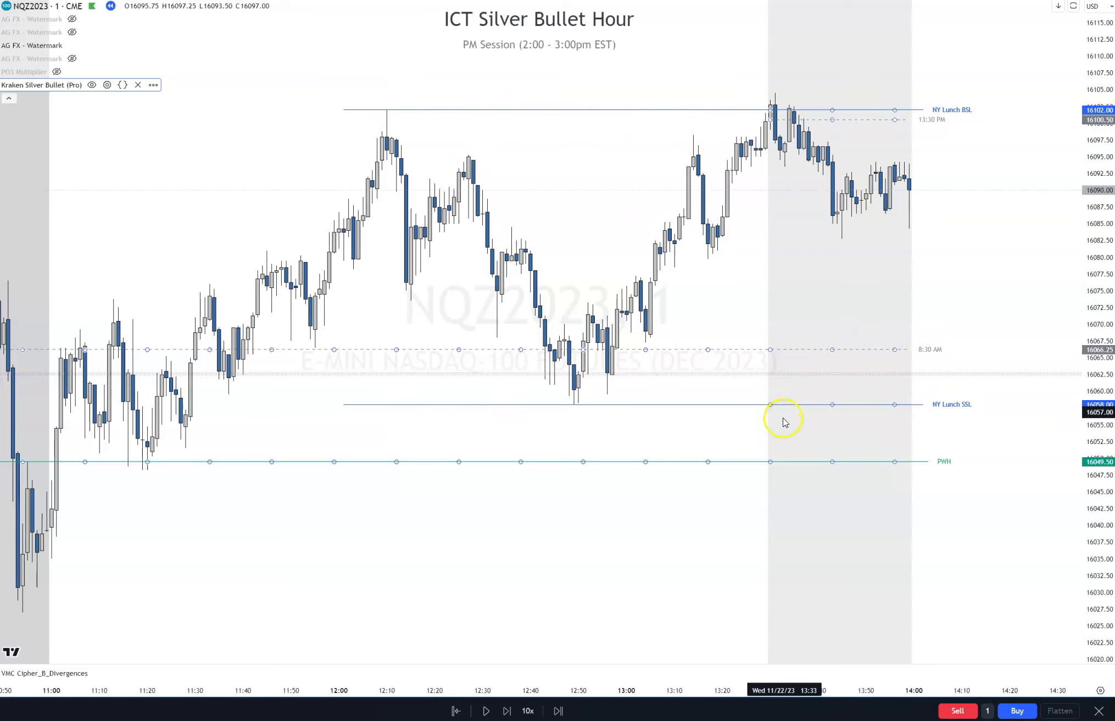
Zoom out the chart and reopen the Kraken Silver Bullet (Pro) settings
left_click(734, 119)
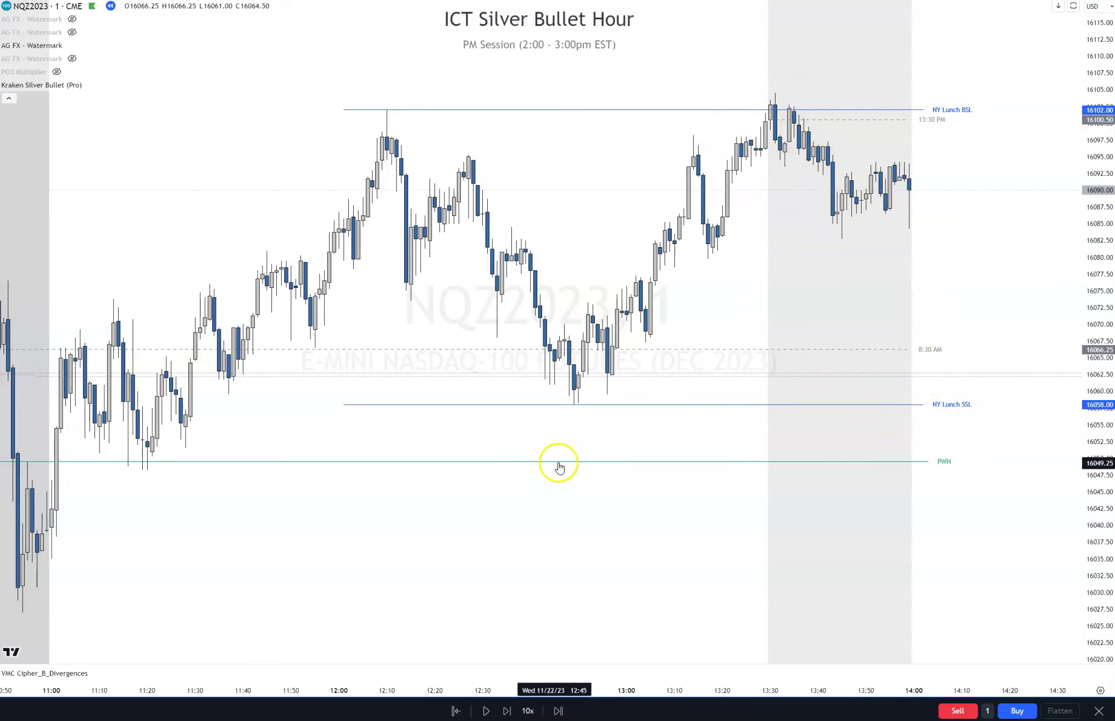
scroll(557, 462, "down", 2)
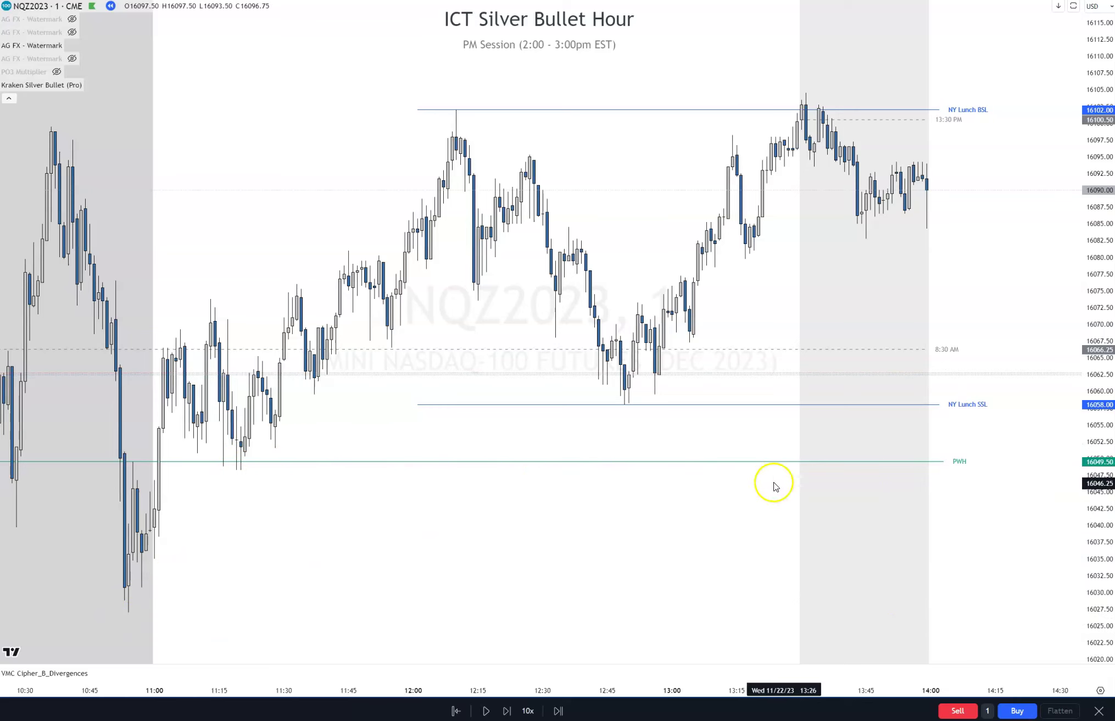
left_click(107, 85)
Untick PWH under Previous Week High/Low, then frame the lunch session on the chart
scroll(589, 402, "down", 8)
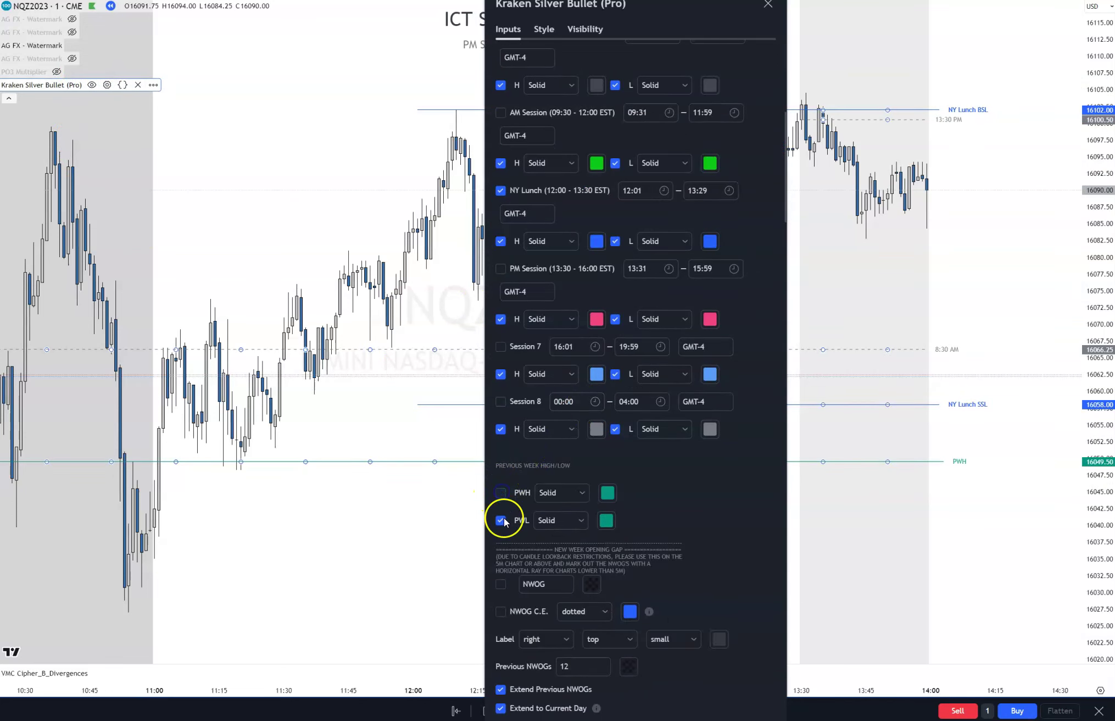
key("Escape")
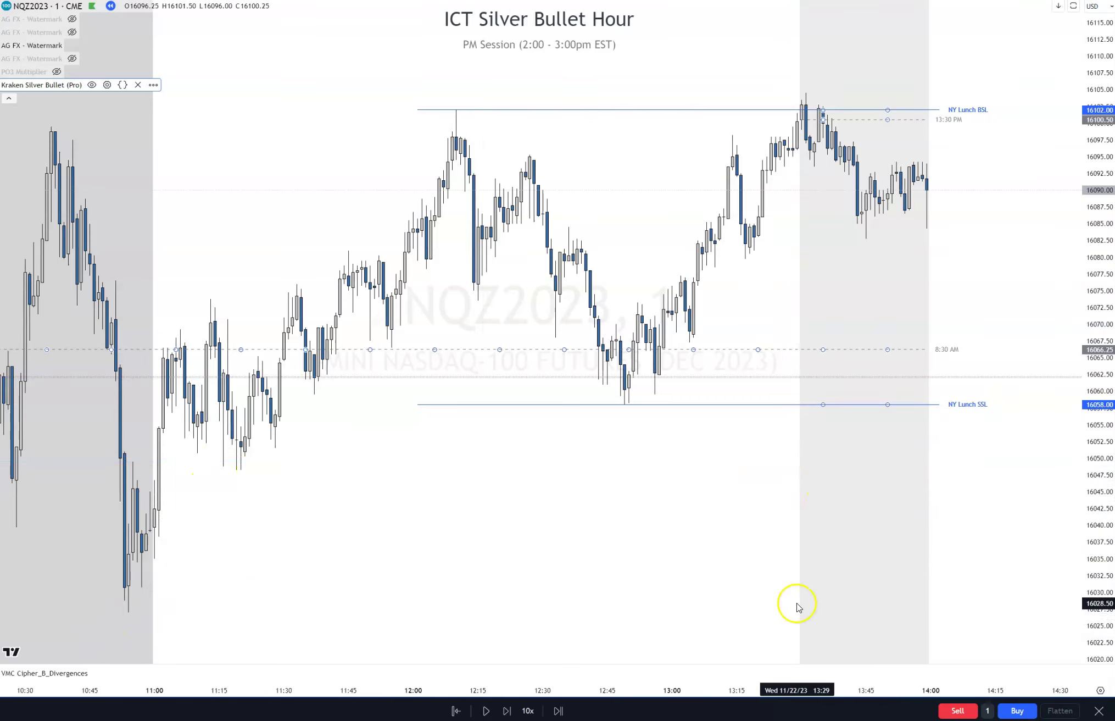
scroll(436, 562, "down", 3)
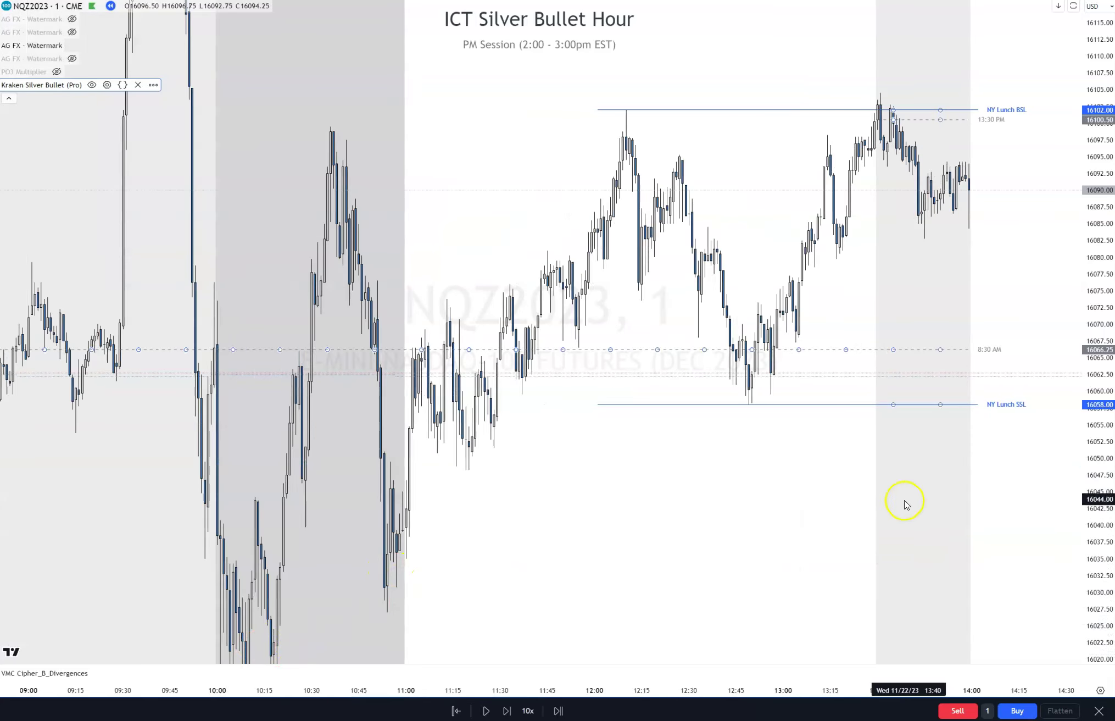
scroll(751, 535, "up", 4)
scroll(665, 541, "down", 1)
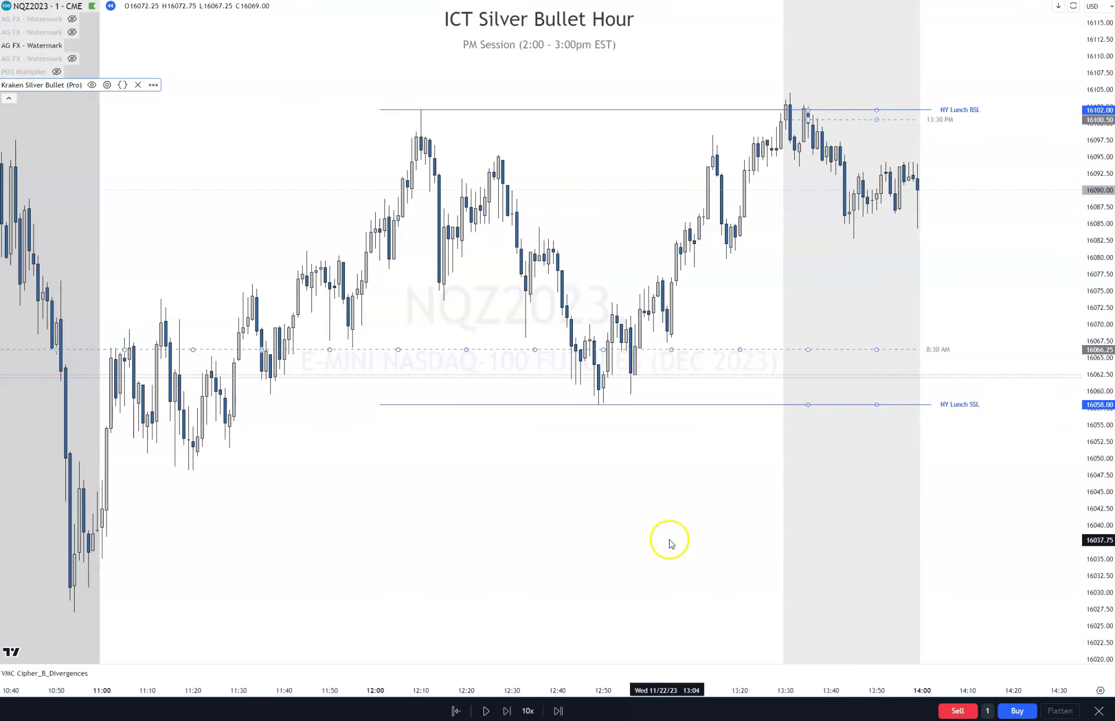
scroll(717, 525, "up", 1)
left_click_drag(717, 525, 756, 519)
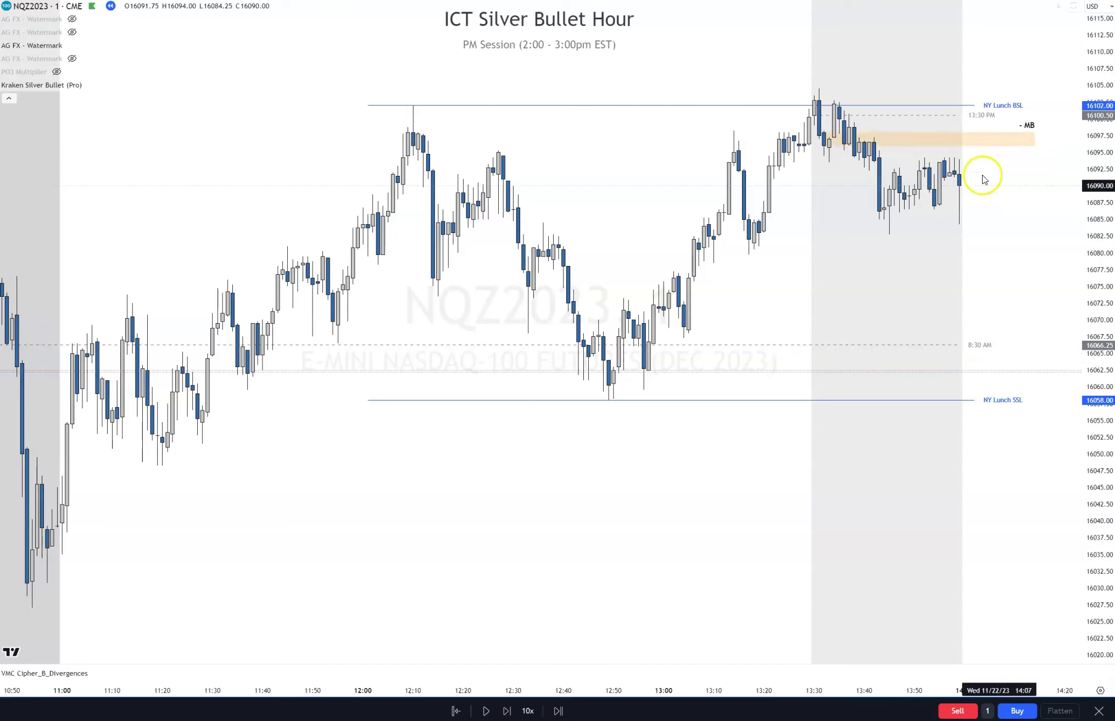
left_click(822, 134)
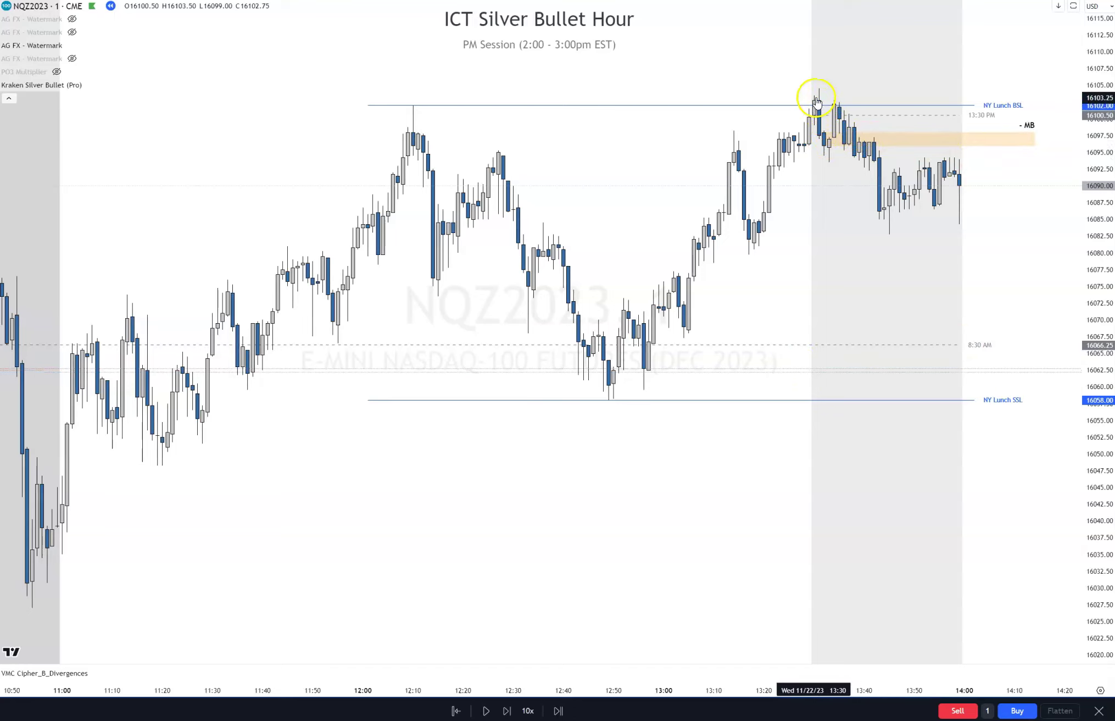
left_click(833, 156)
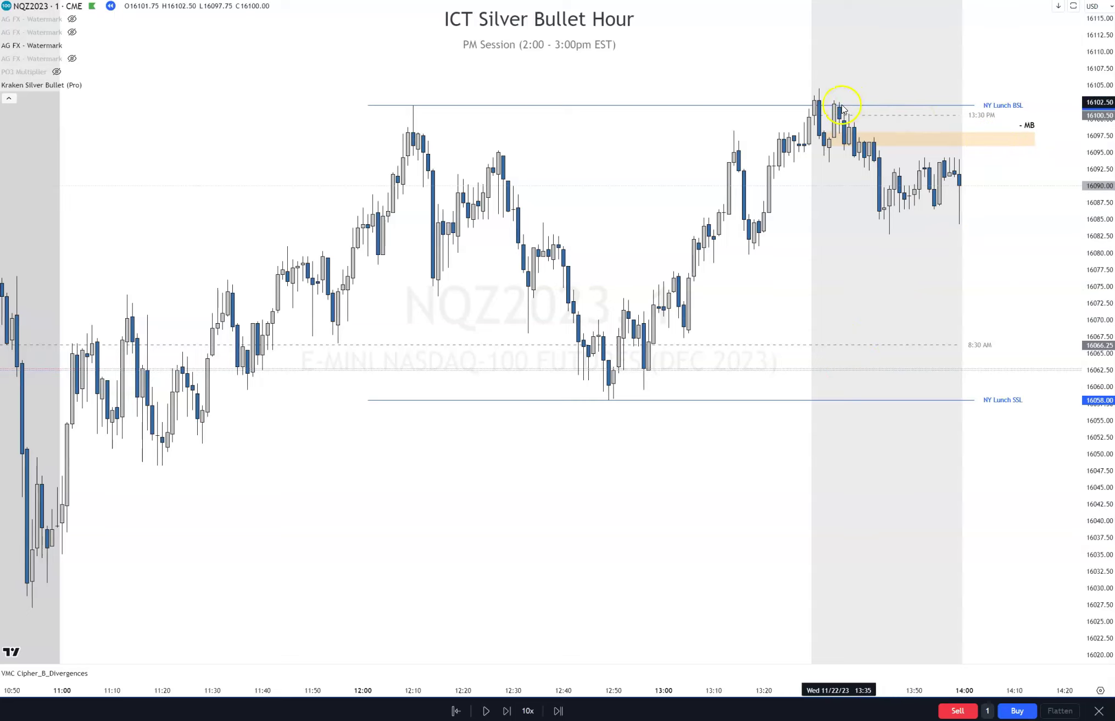
key("alt+f")
left_click(818, 88)
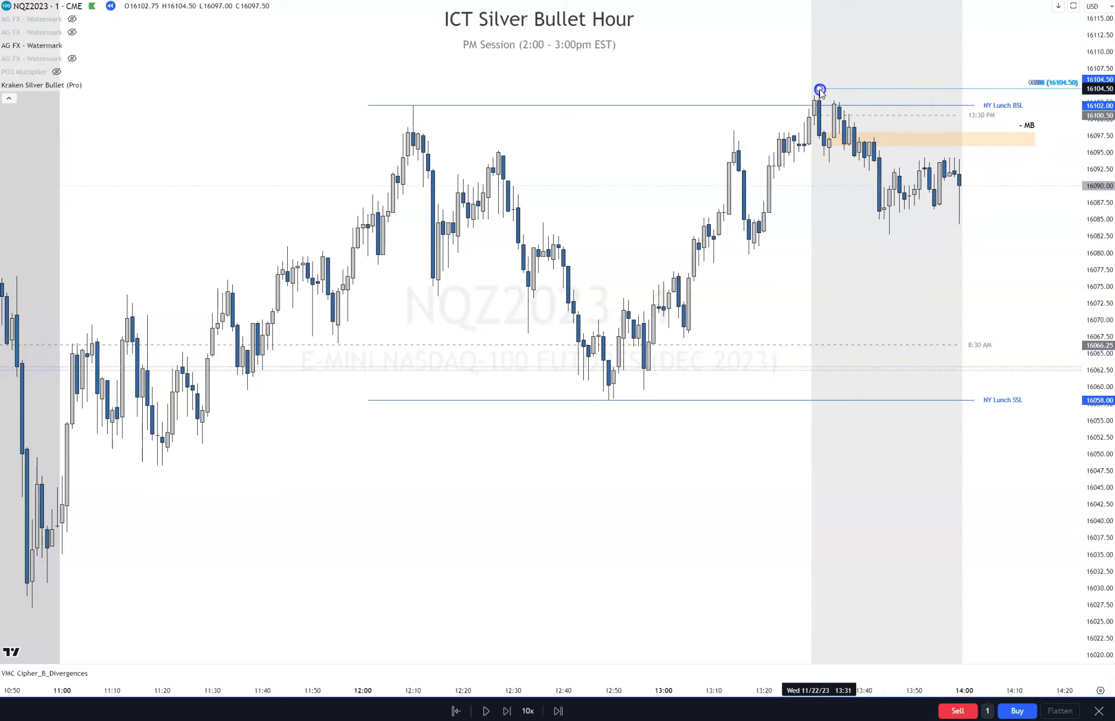
left_click(890, 235)
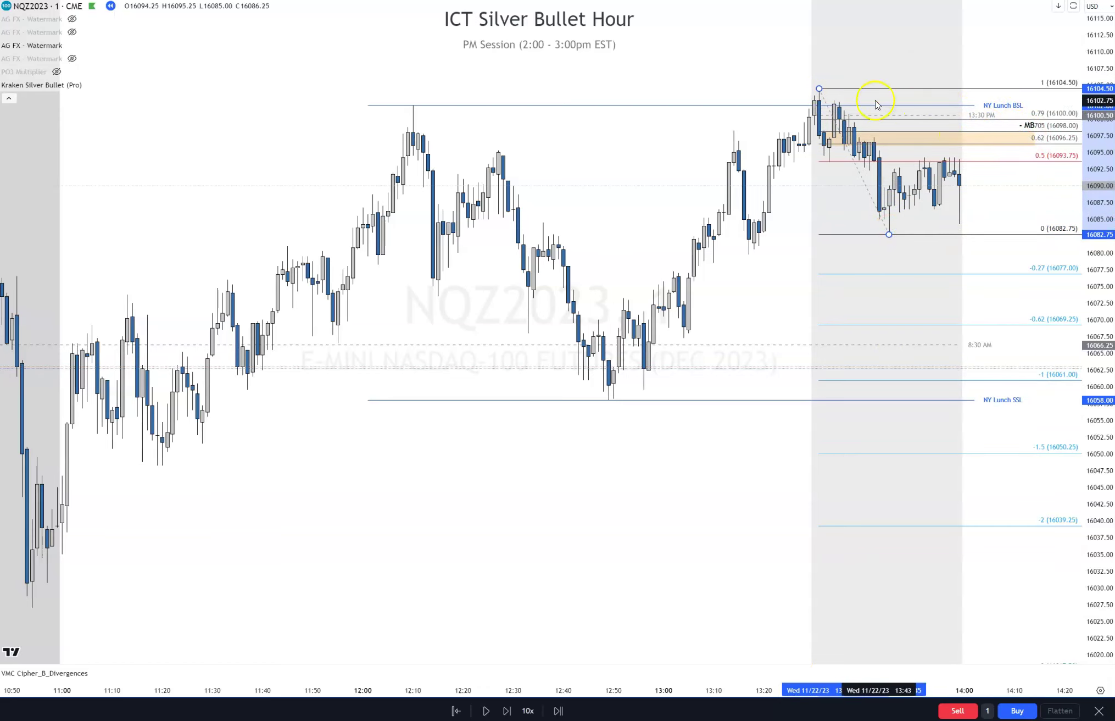
left_click_drag(819, 88, 834, 100)
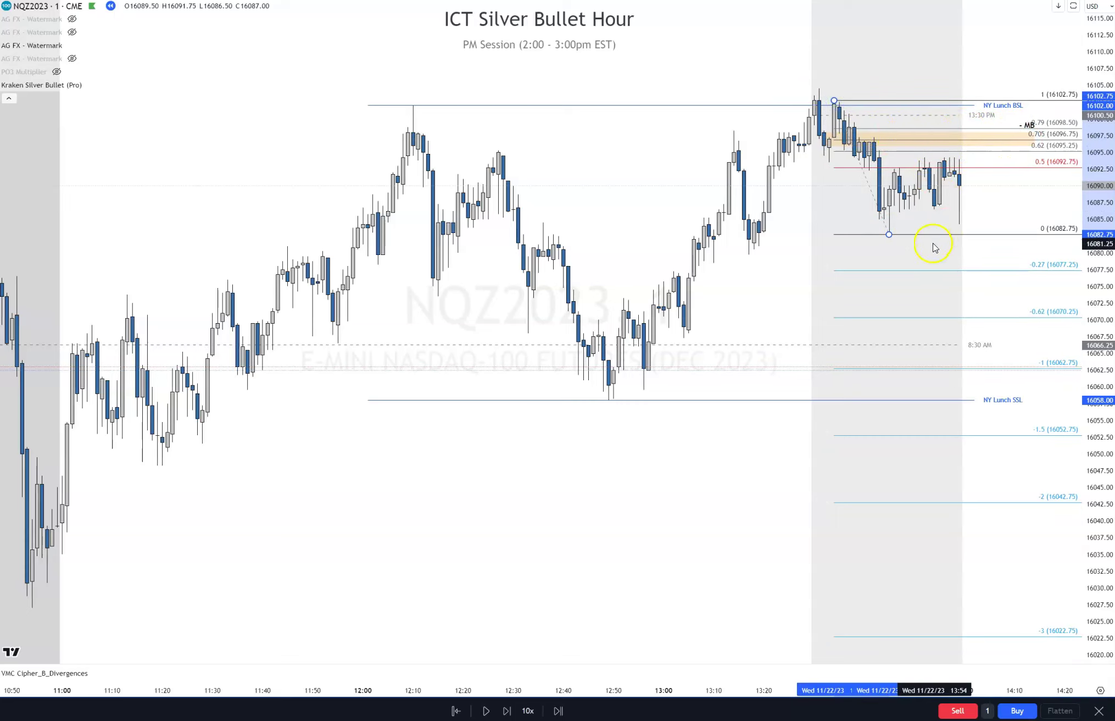
key("Delete")
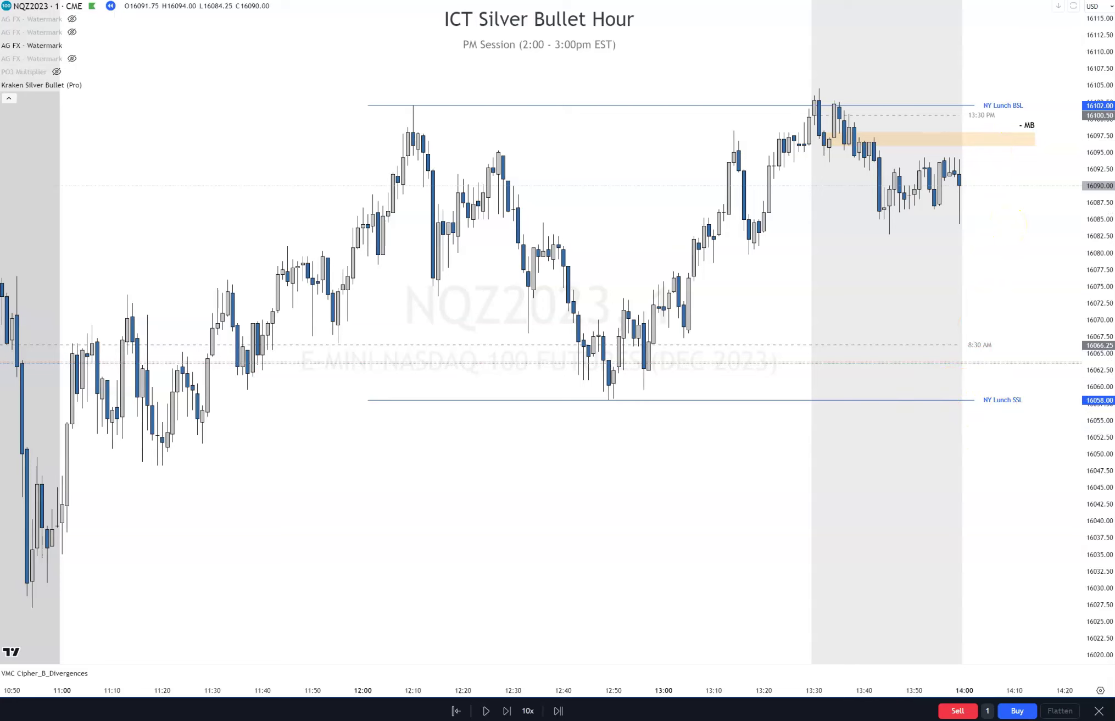
Advance the replay two bars and sell one contract at 16096.50
left_click(508, 712)
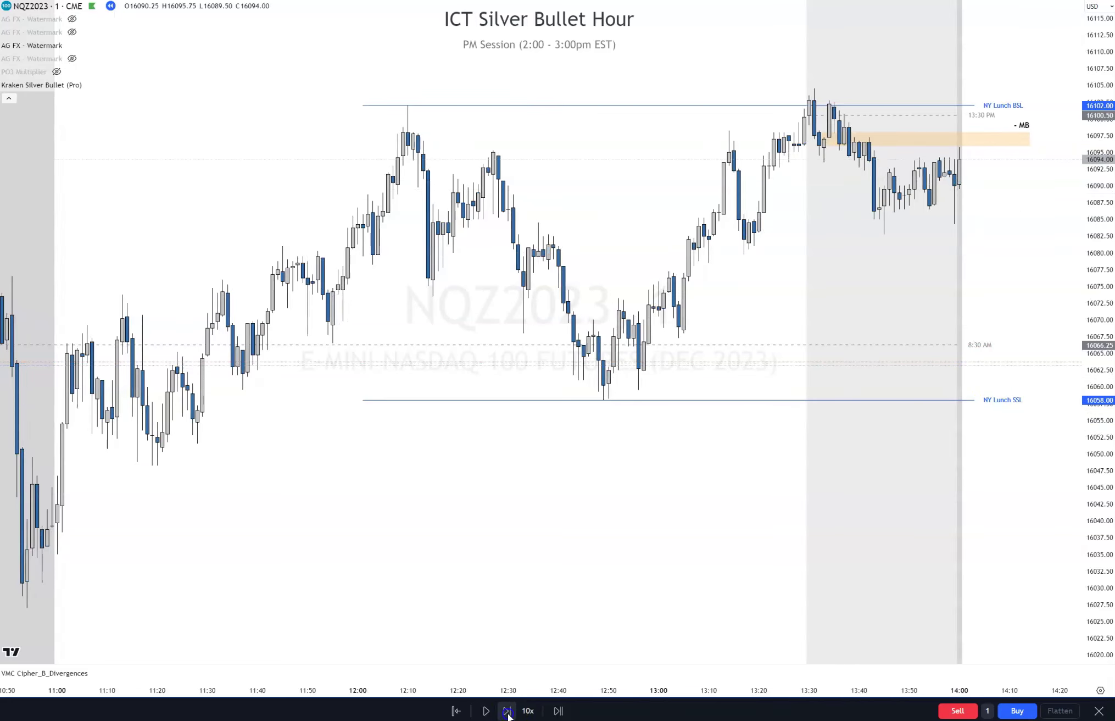
left_click(508, 712)
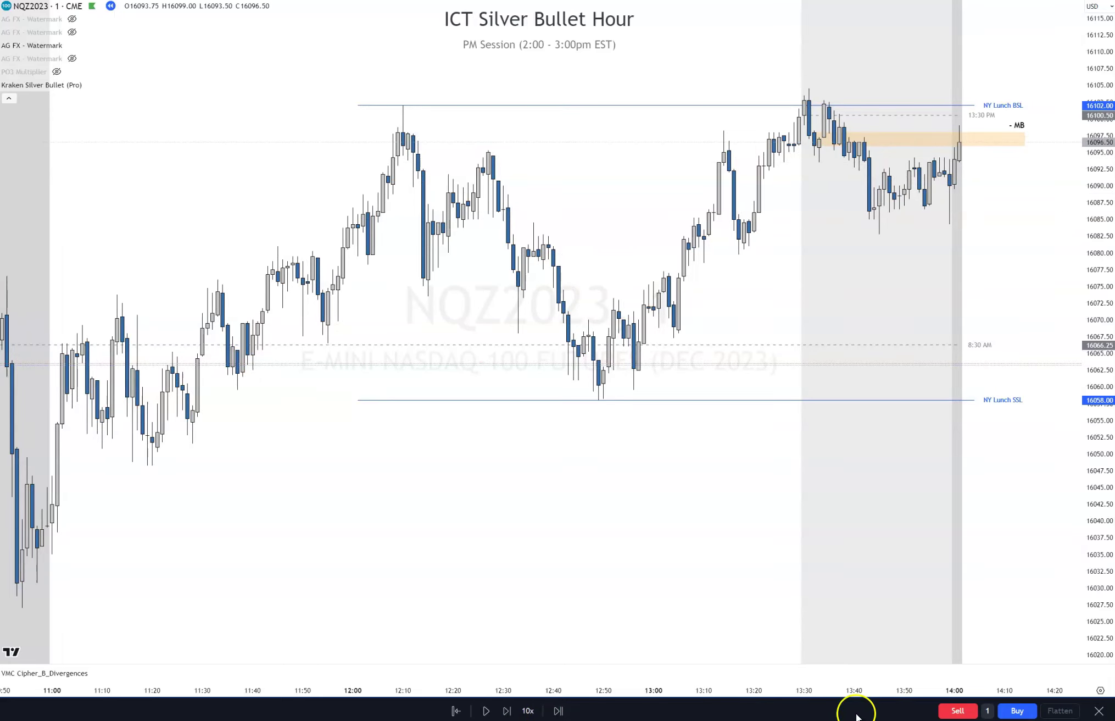
left_click(957, 711)
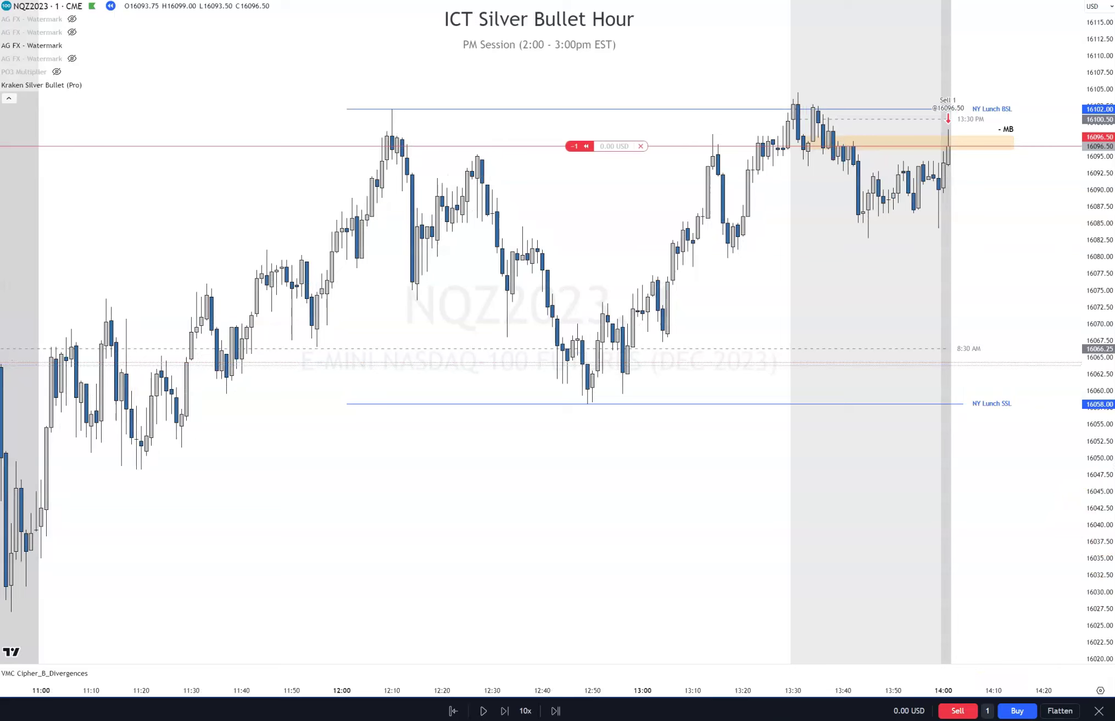
Add a Short Position tool with stop-loss 16105.50 and take-profit 16027.00
left_click(948, 146)
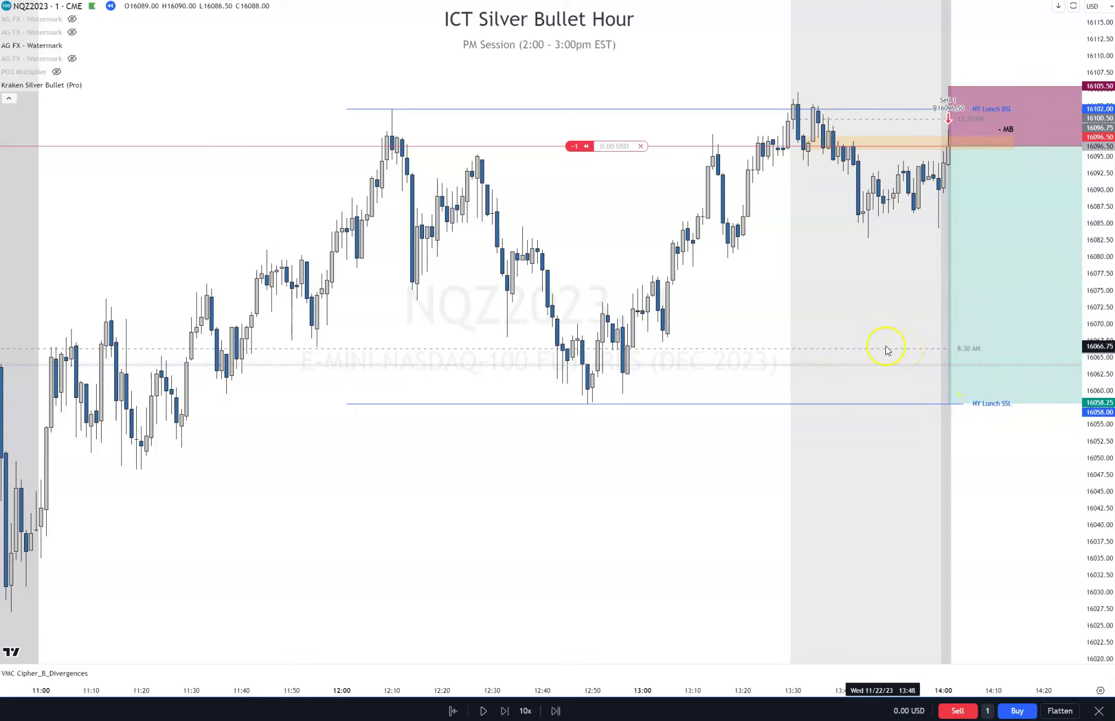
mouse_move(612, 144)
left_click_drag(551, 145, 578, 87)
left_click_drag(551, 144, 606, 612)
scroll(543, 582, "down", 1)
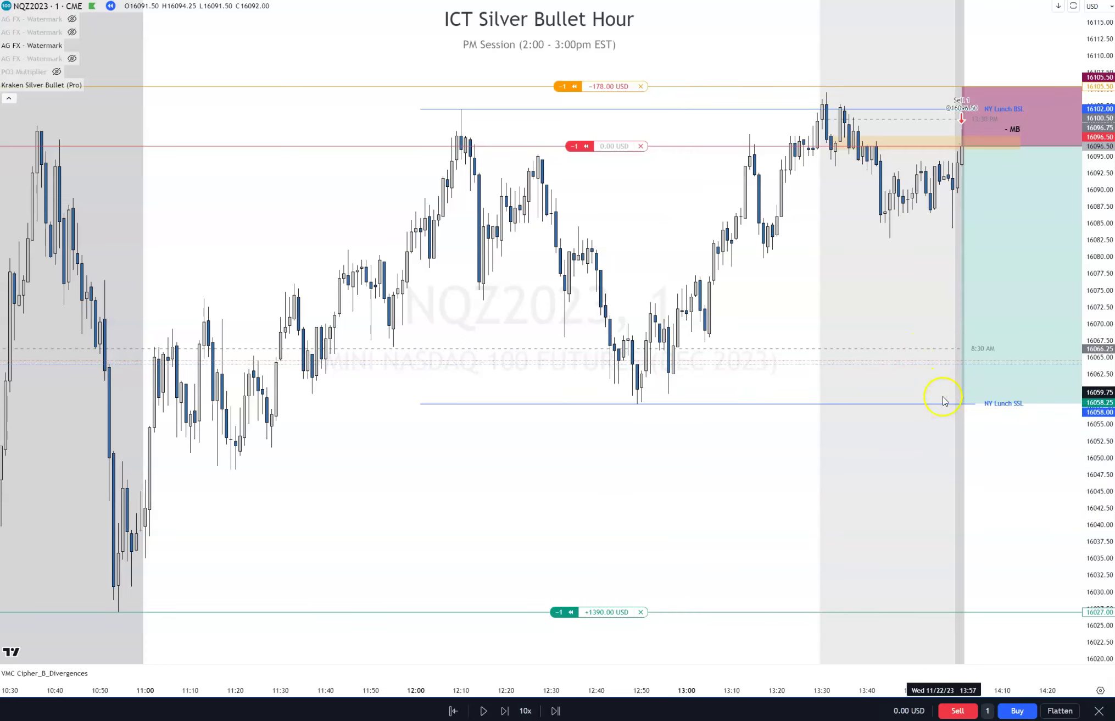
scroll(846, 373, "up", 1)
scroll(821, 373, "up", 2)
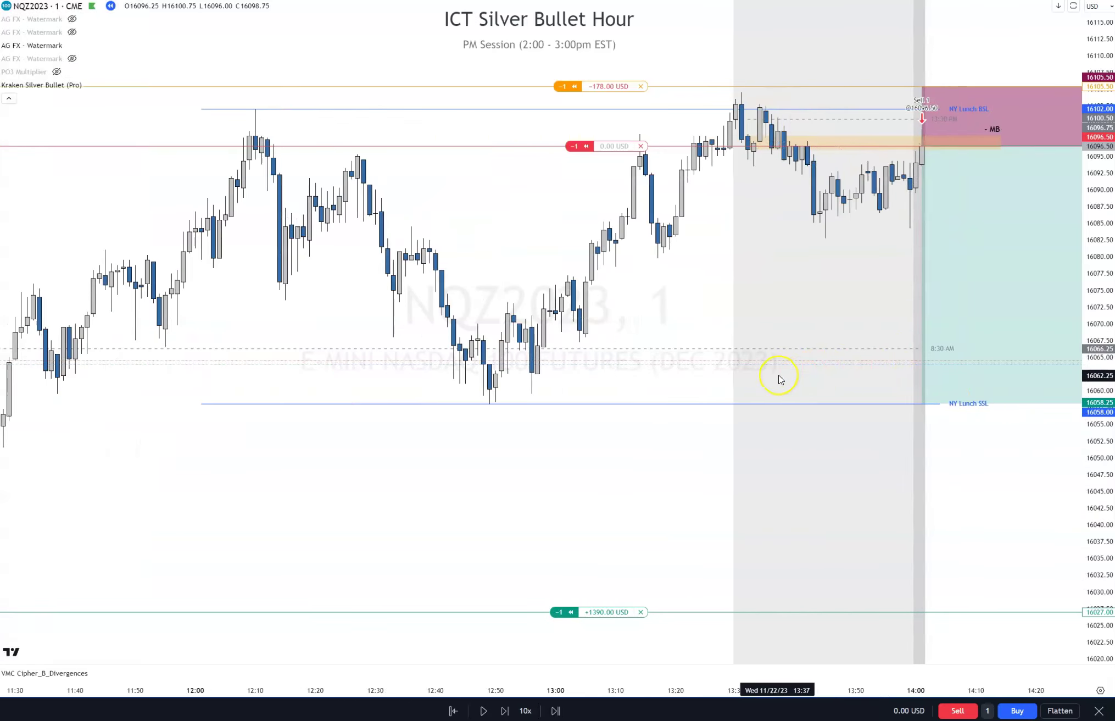
scroll(818, 354, "up", 1)
left_click(504, 711)
Step the replay forward fourteen bars as the short moves into profit
left_click(505, 710)
left_click(505, 710)
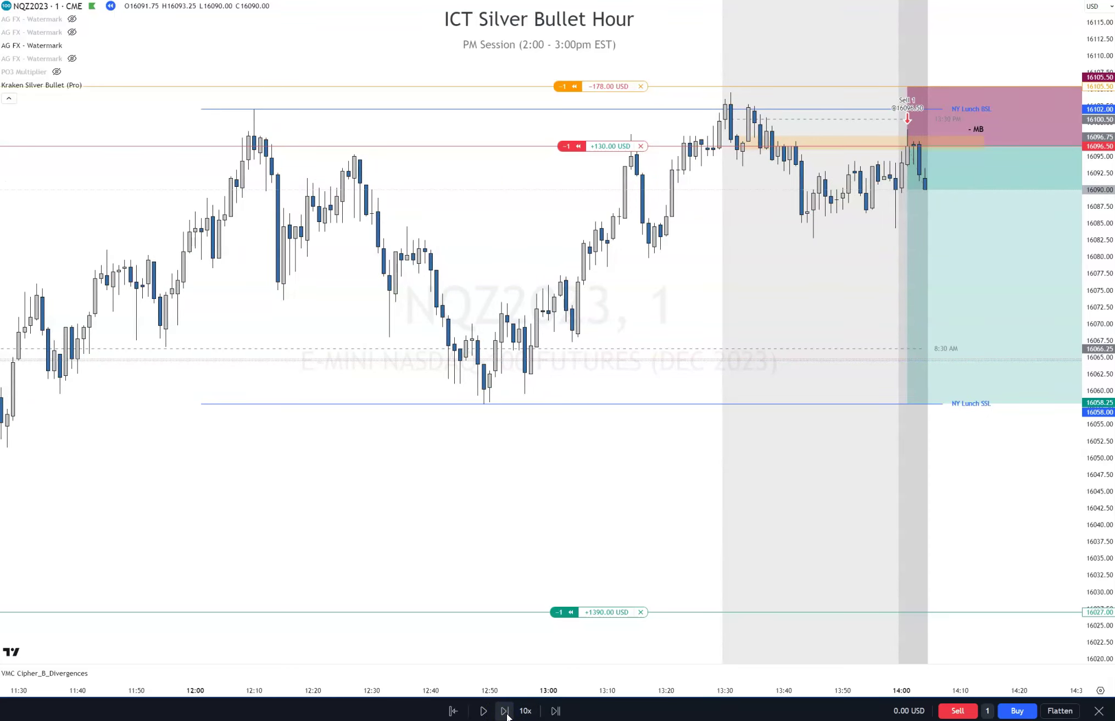
left_click(505, 711)
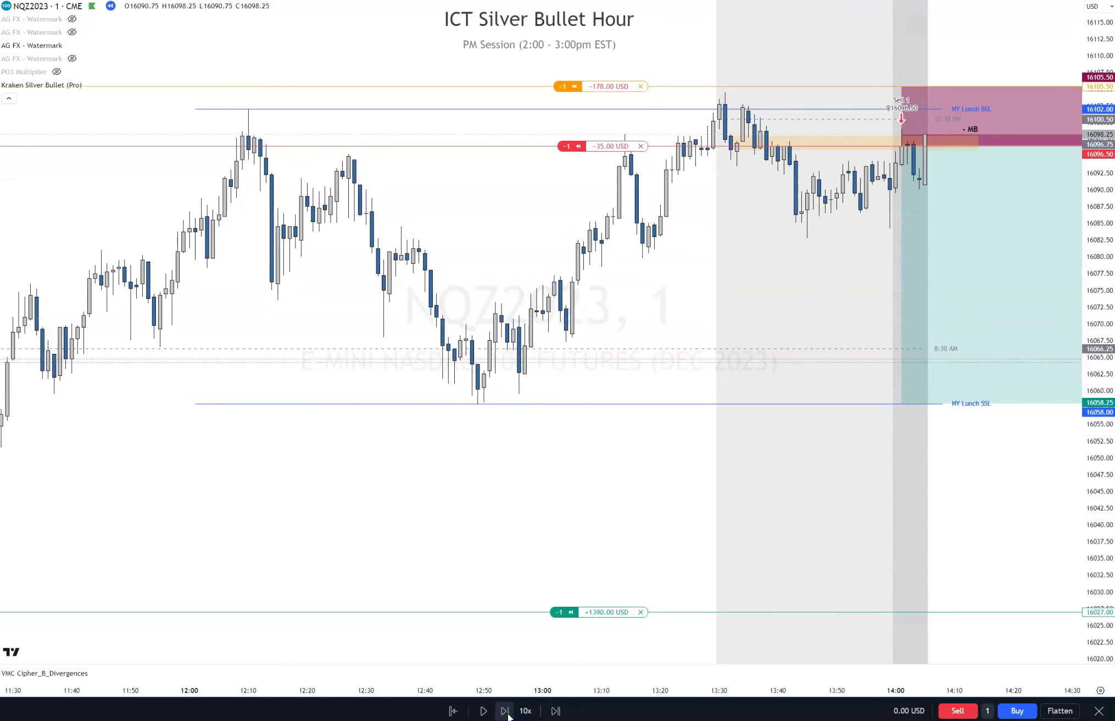
left_click(505, 711)
left_click(505, 710)
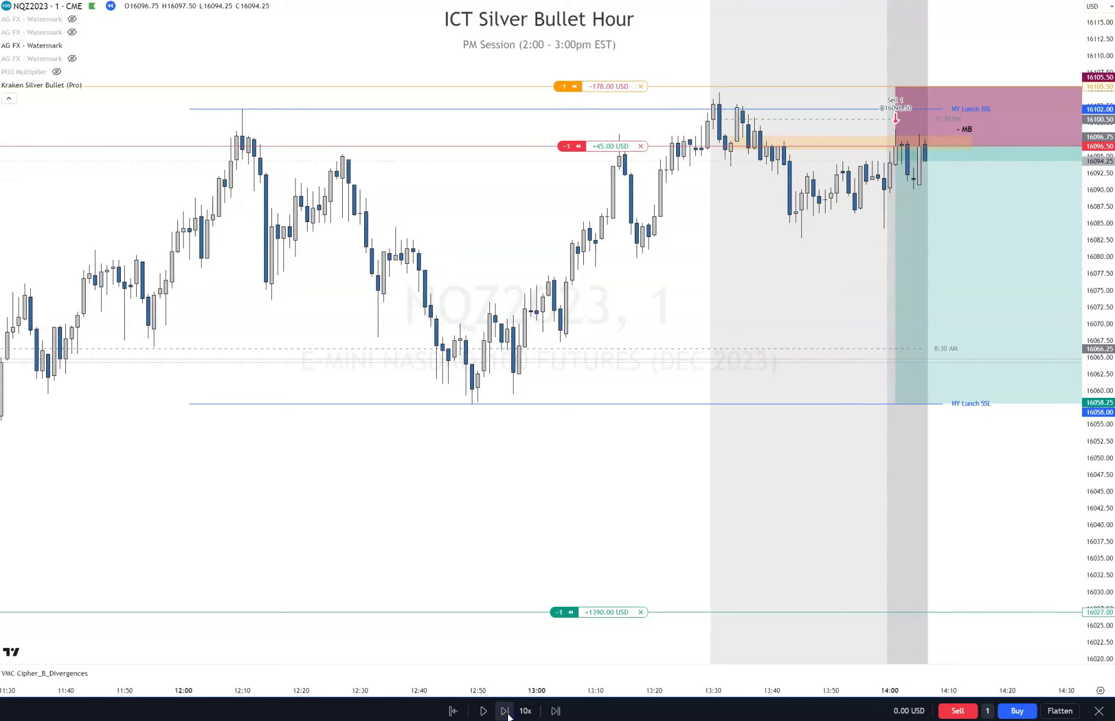
left_click(507, 713)
left_click(506, 711)
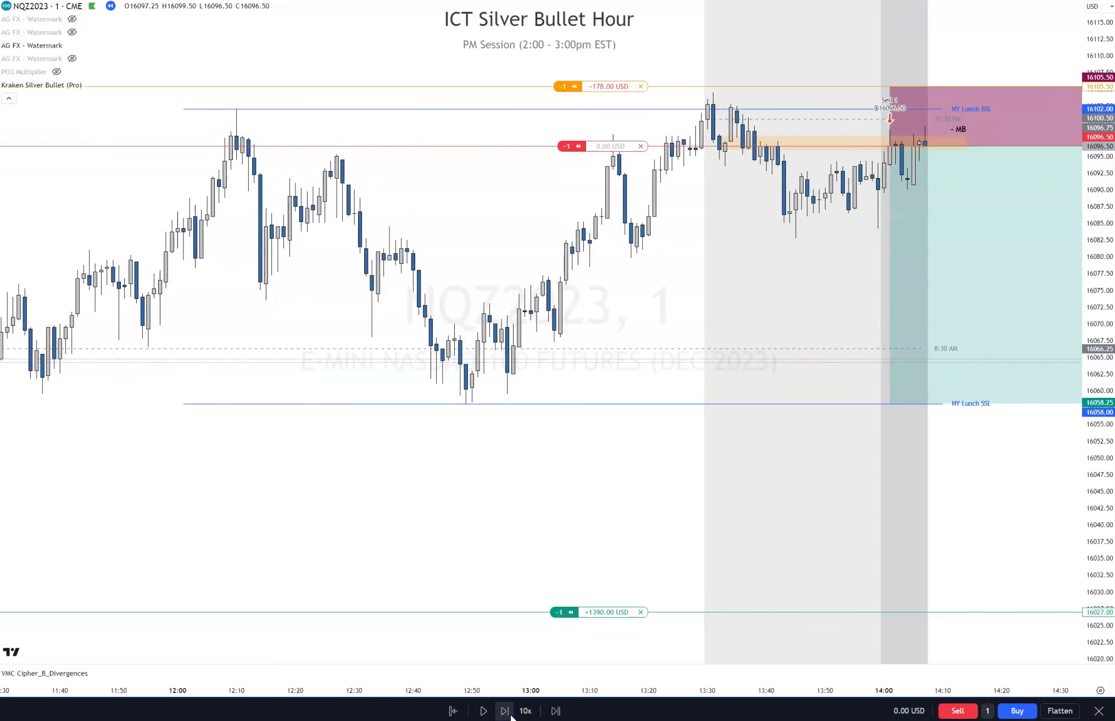
left_click(506, 711)
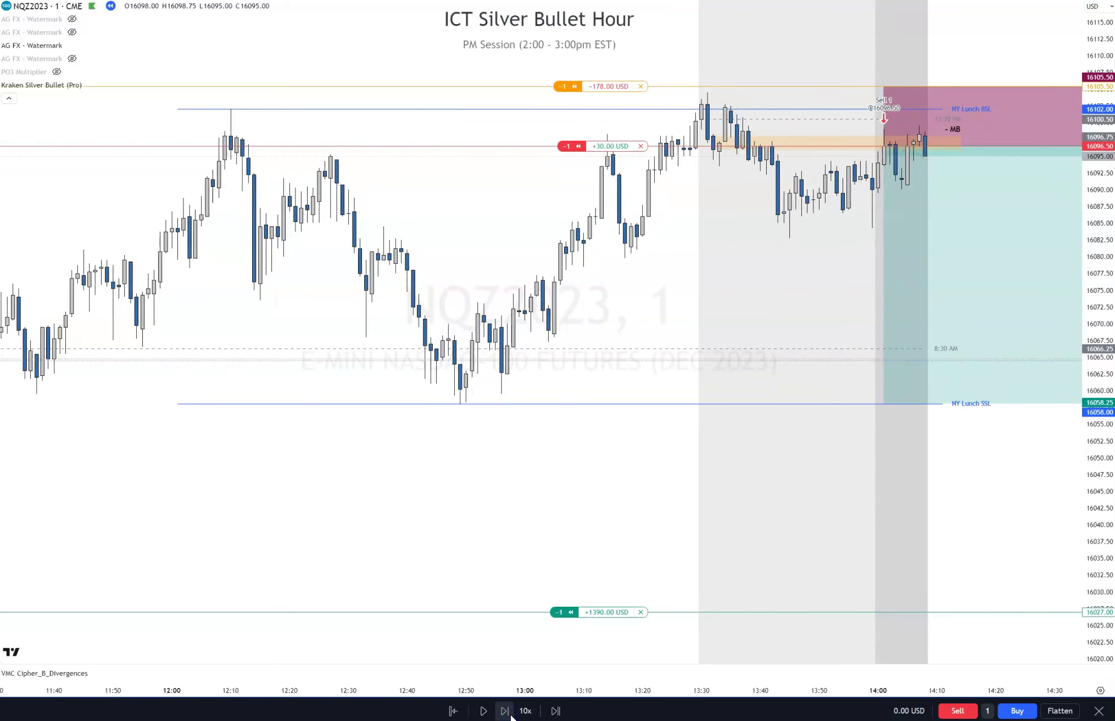
left_click(506, 711)
left_click(505, 711)
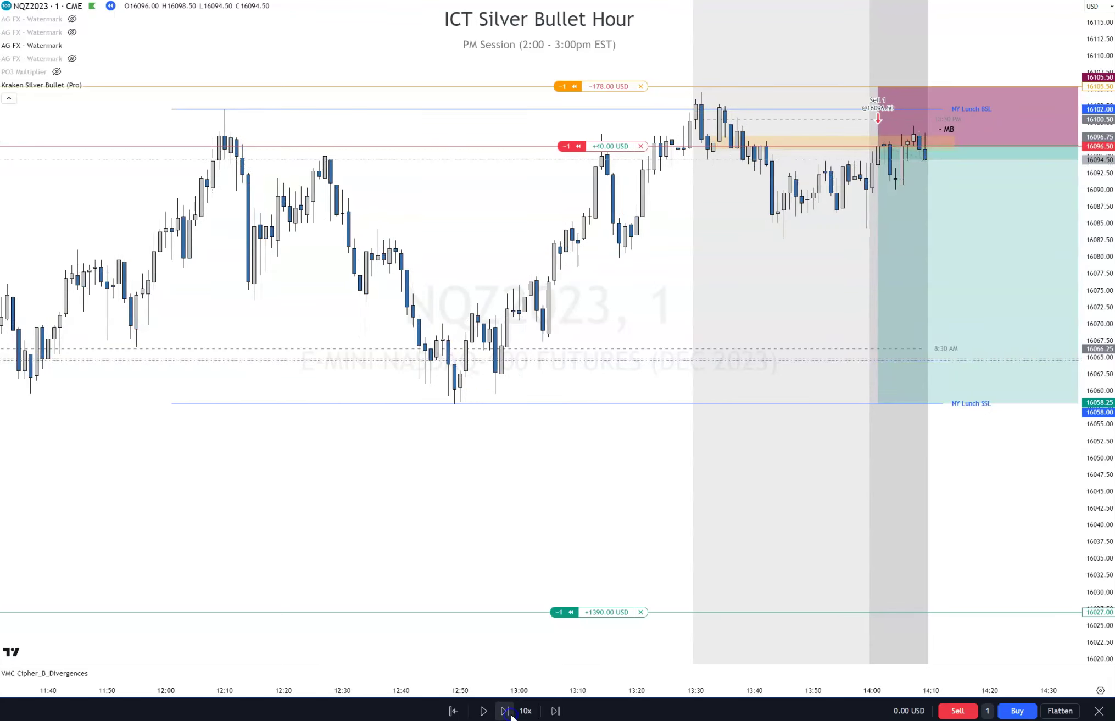
left_click(513, 715)
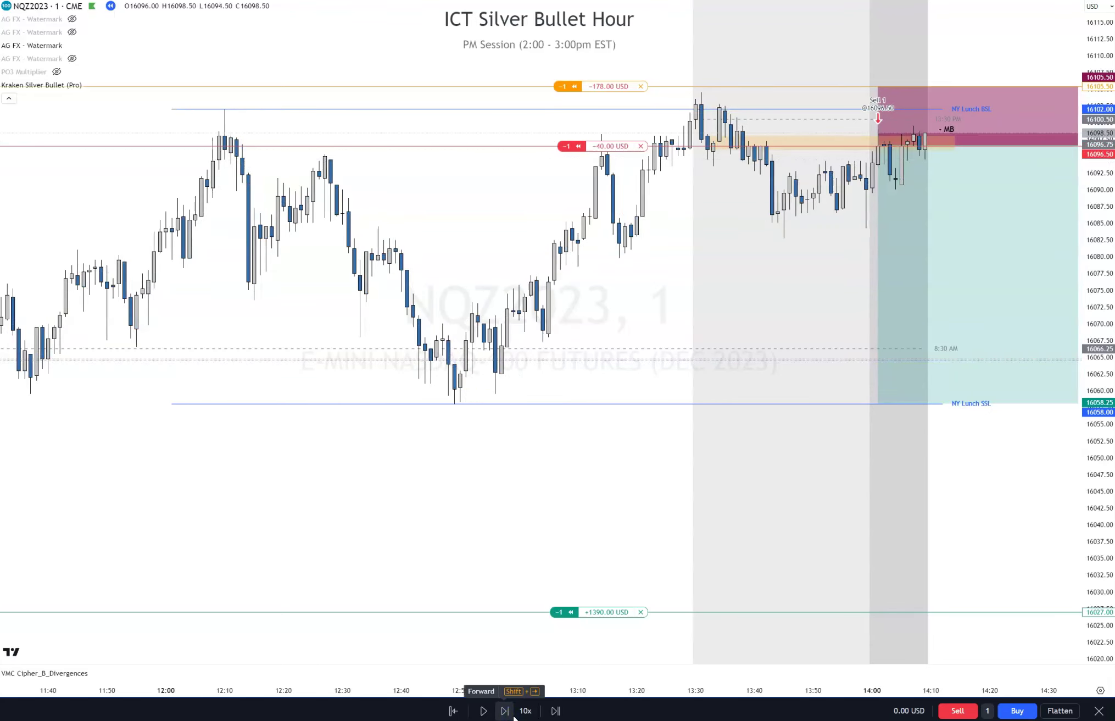
left_click(505, 710)
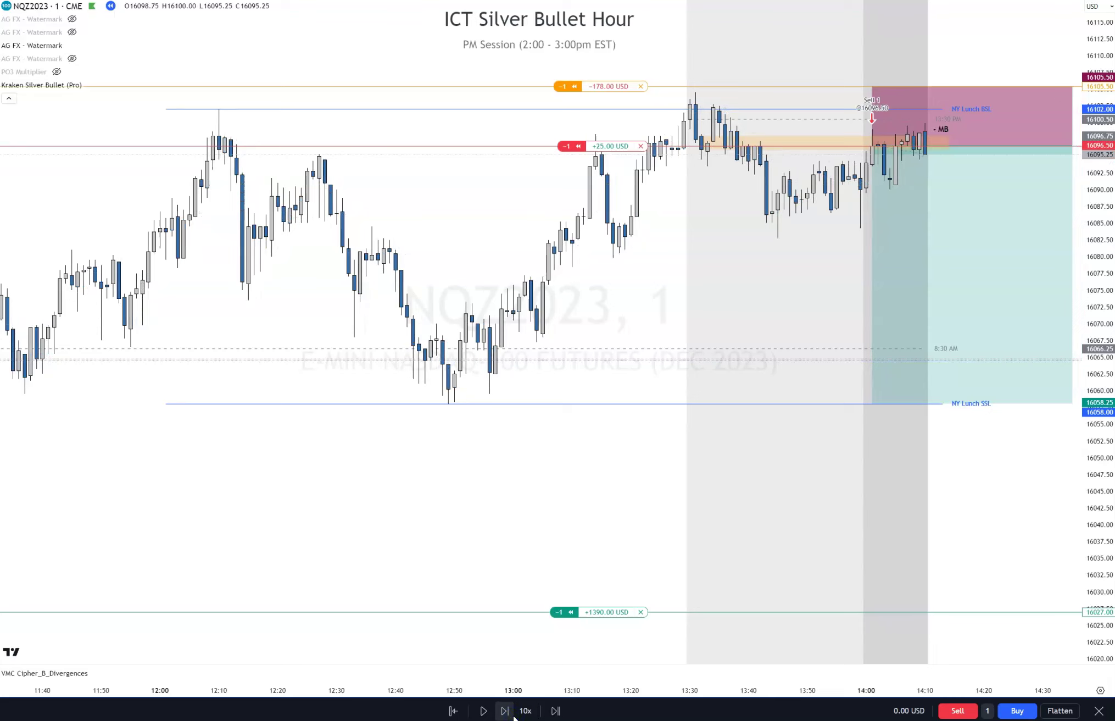
left_click(513, 714)
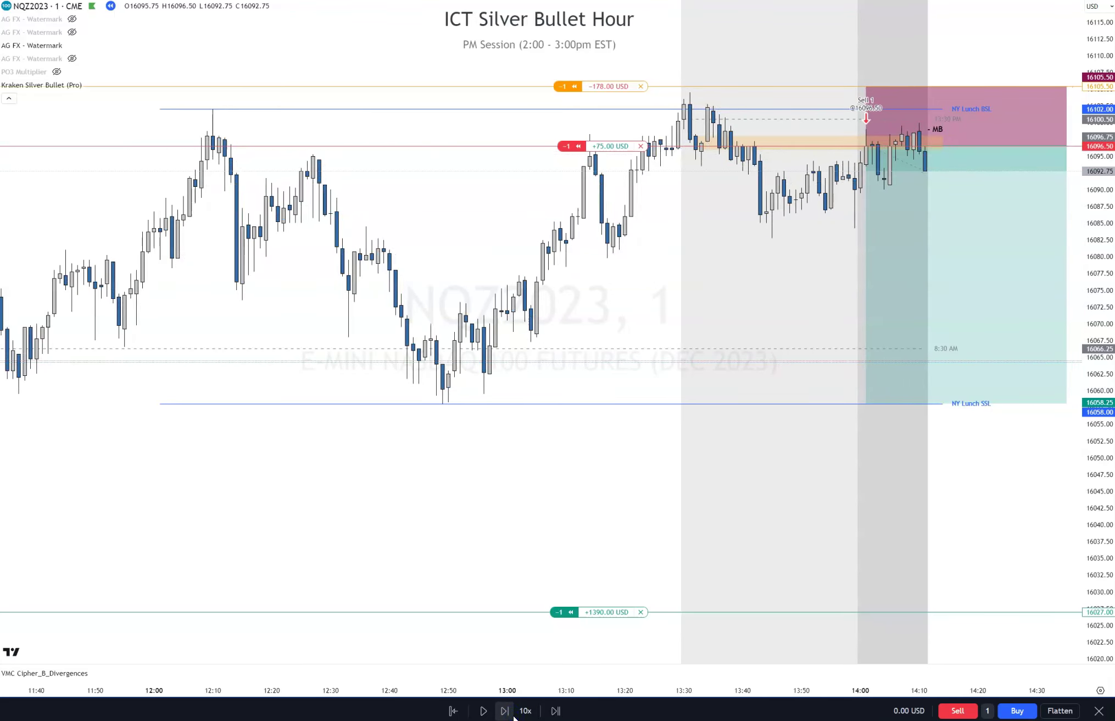
left_click(513, 715)
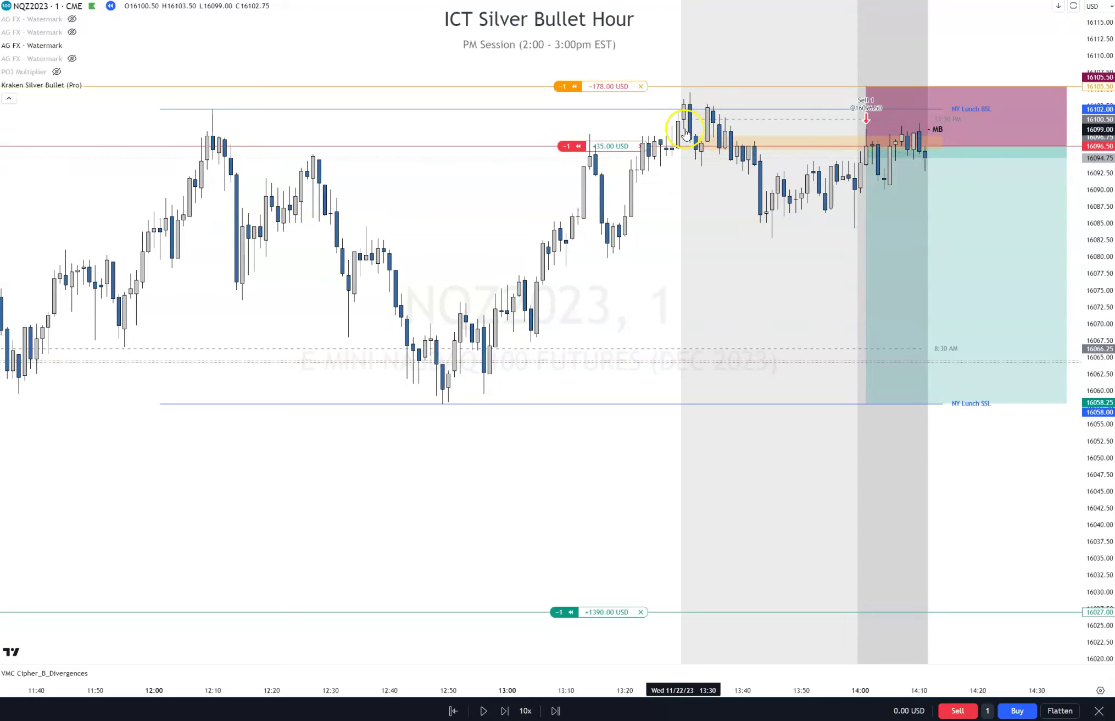
Advance two more bars and mark the order block beside the orange zone near 16096
mouse_move(888, 136)
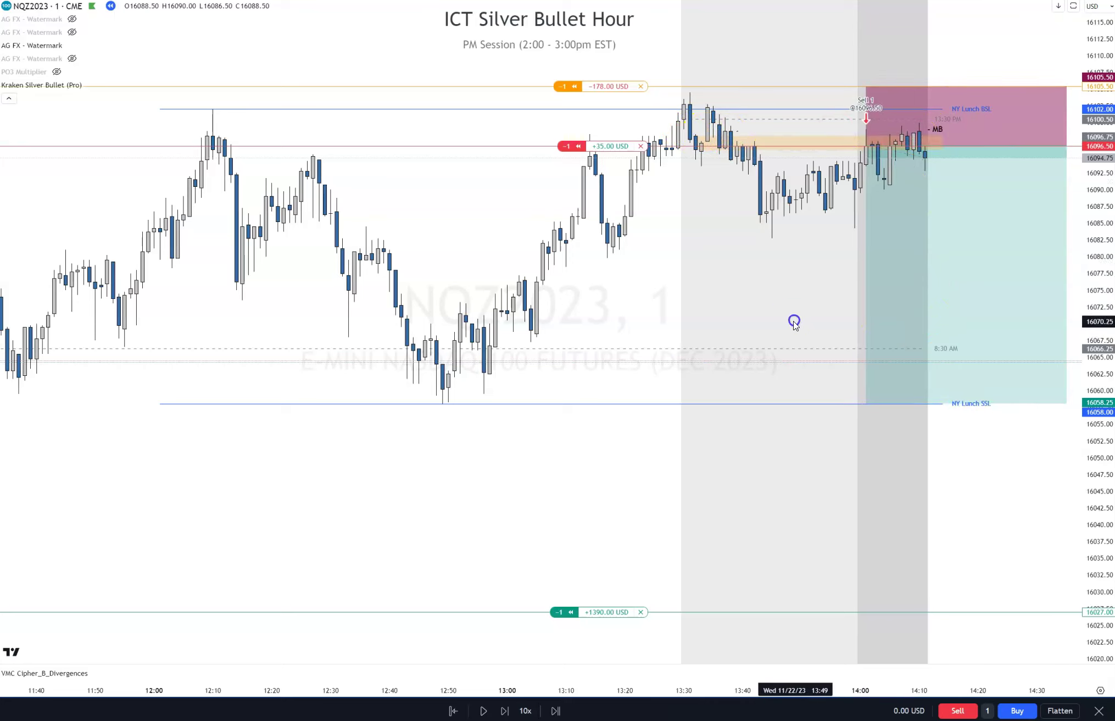
left_click(505, 711)
left_click(505, 710)
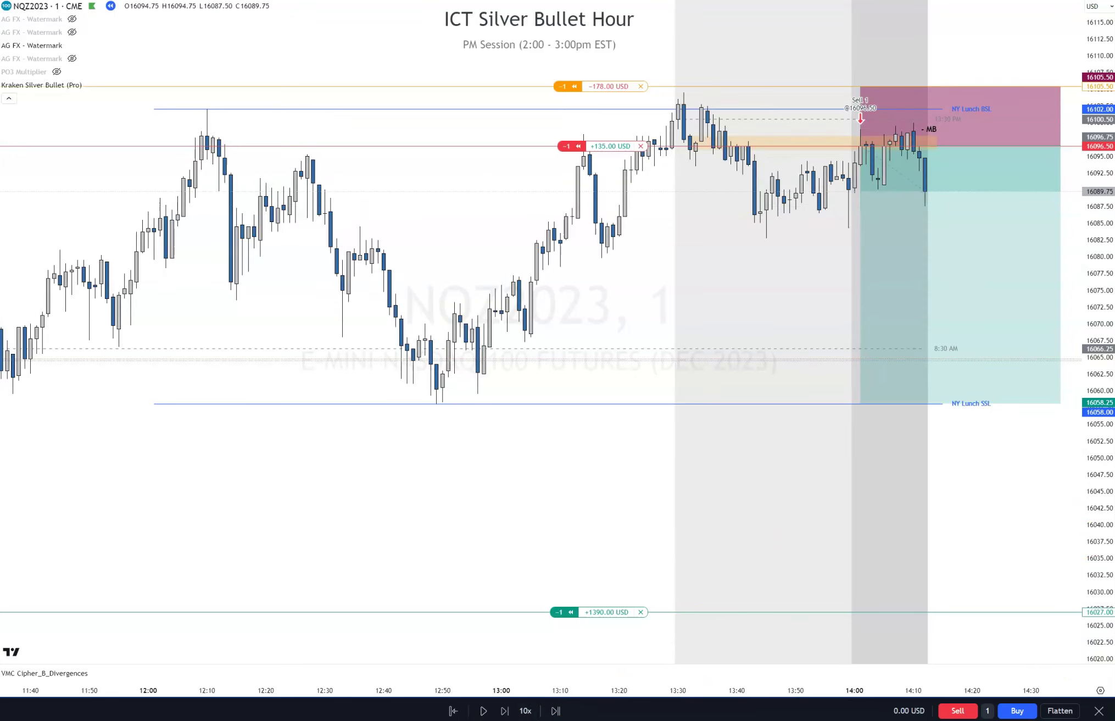
left_click(907, 136)
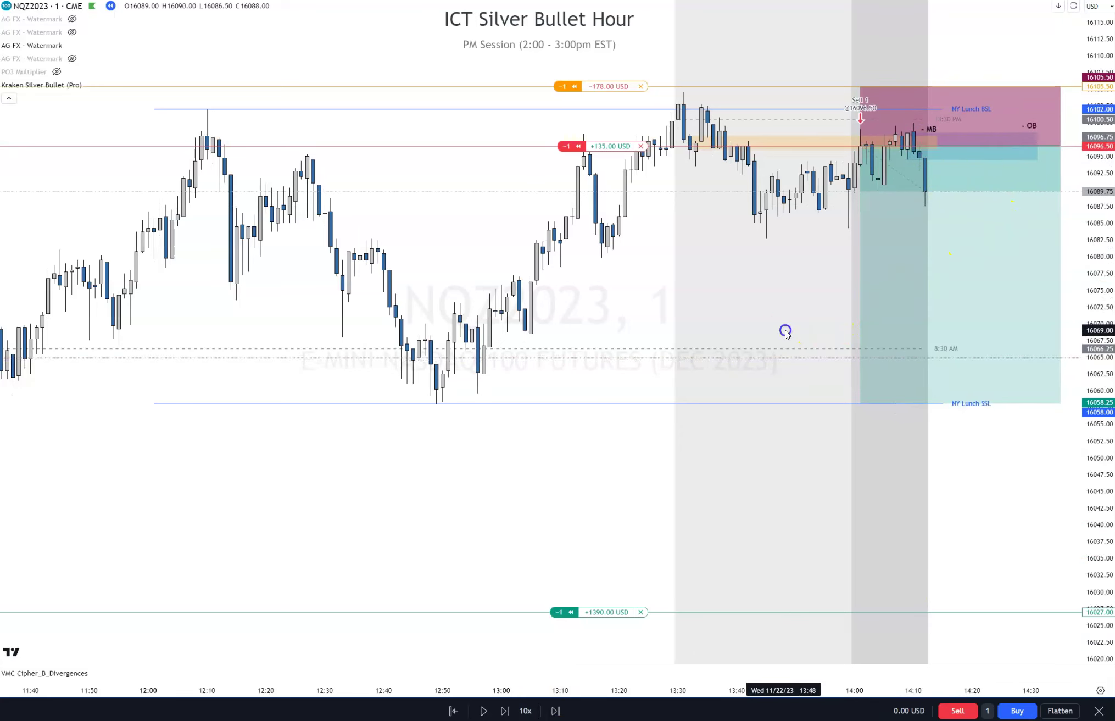
Replay five more bars to about 14:15, with the short at +190 USD and 4.4 risk/reward
left_click(505, 710)
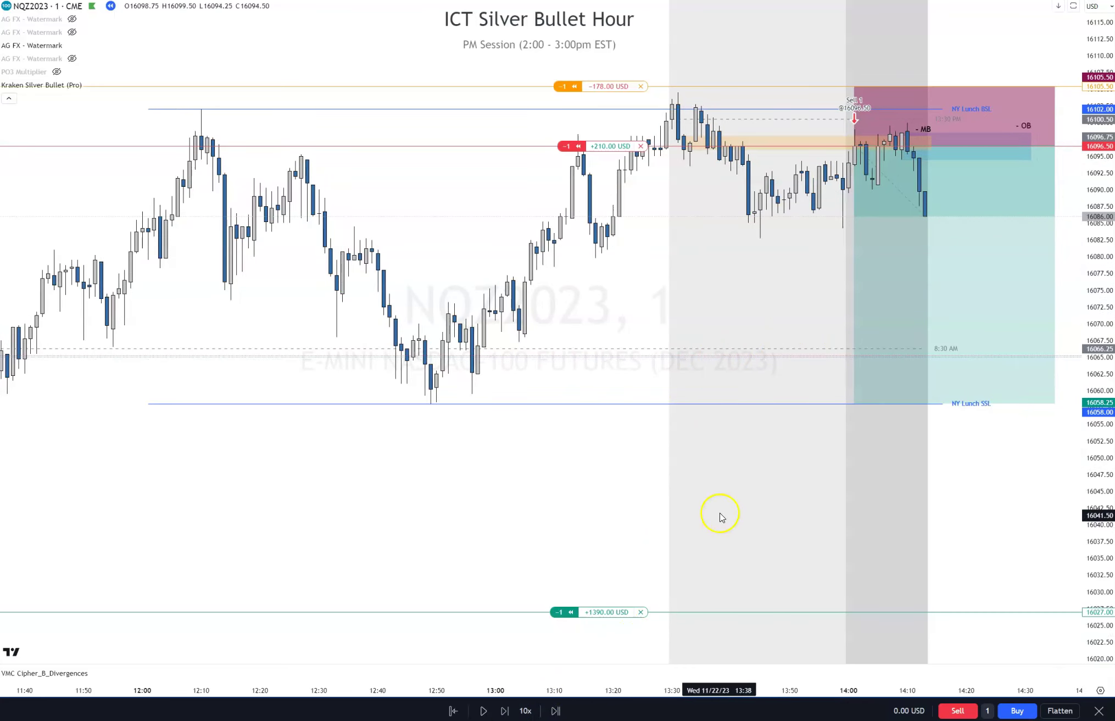
left_click(505, 710)
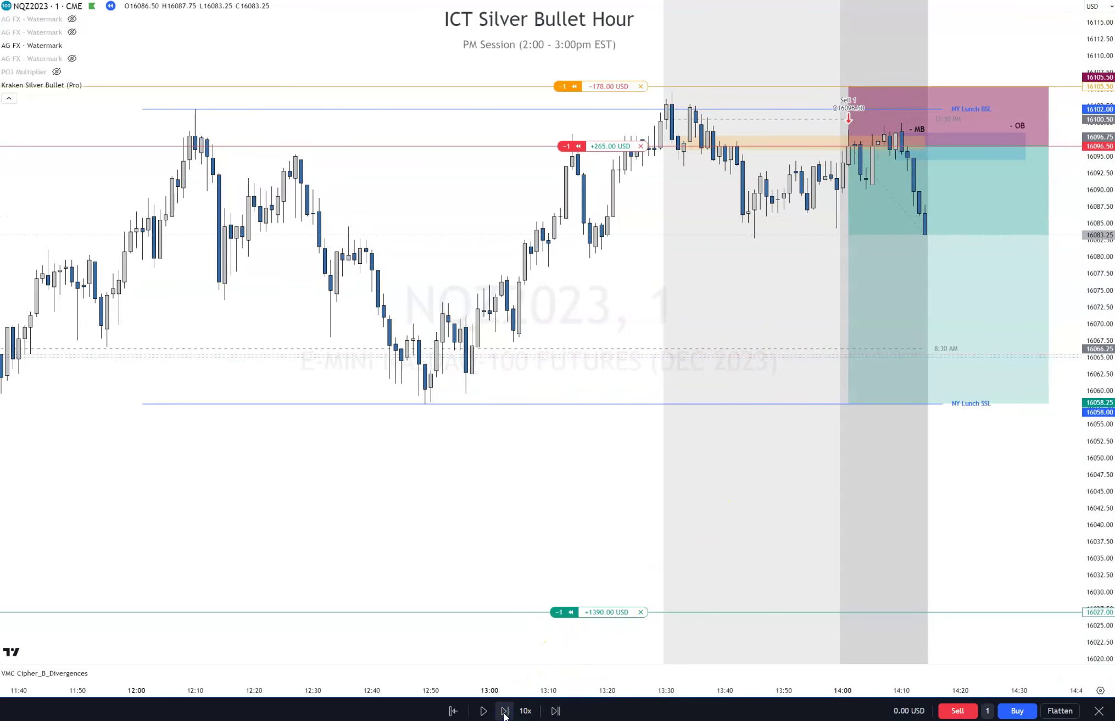
left_click(505, 711)
left_click(505, 710)
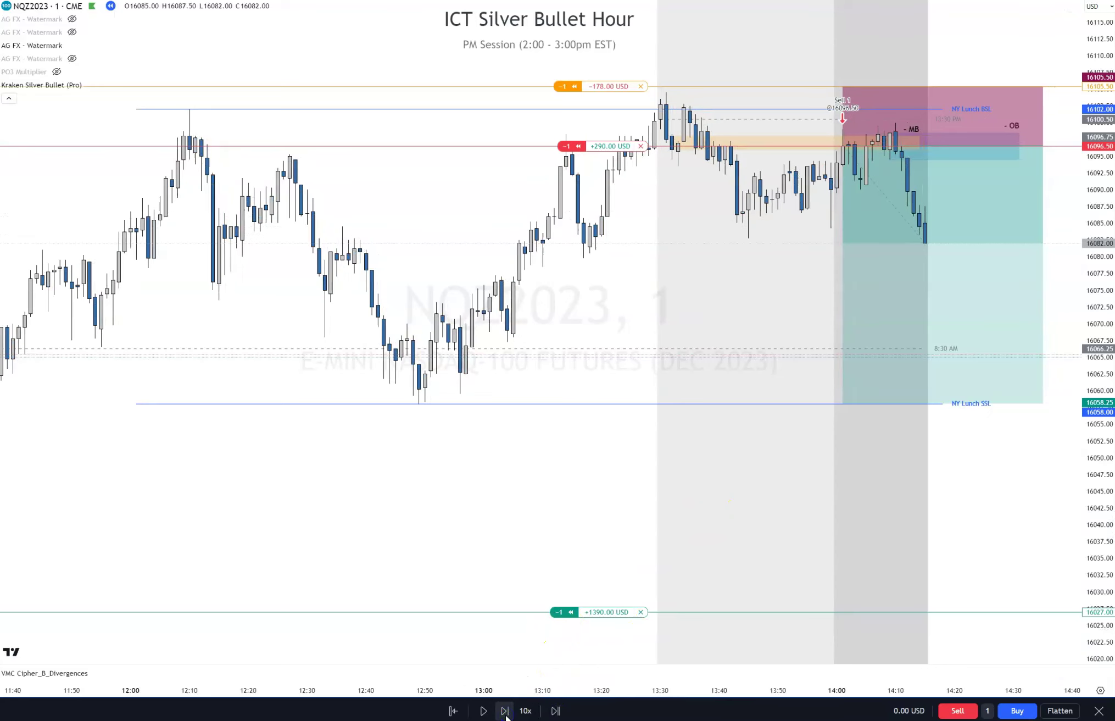
left_click(505, 711)
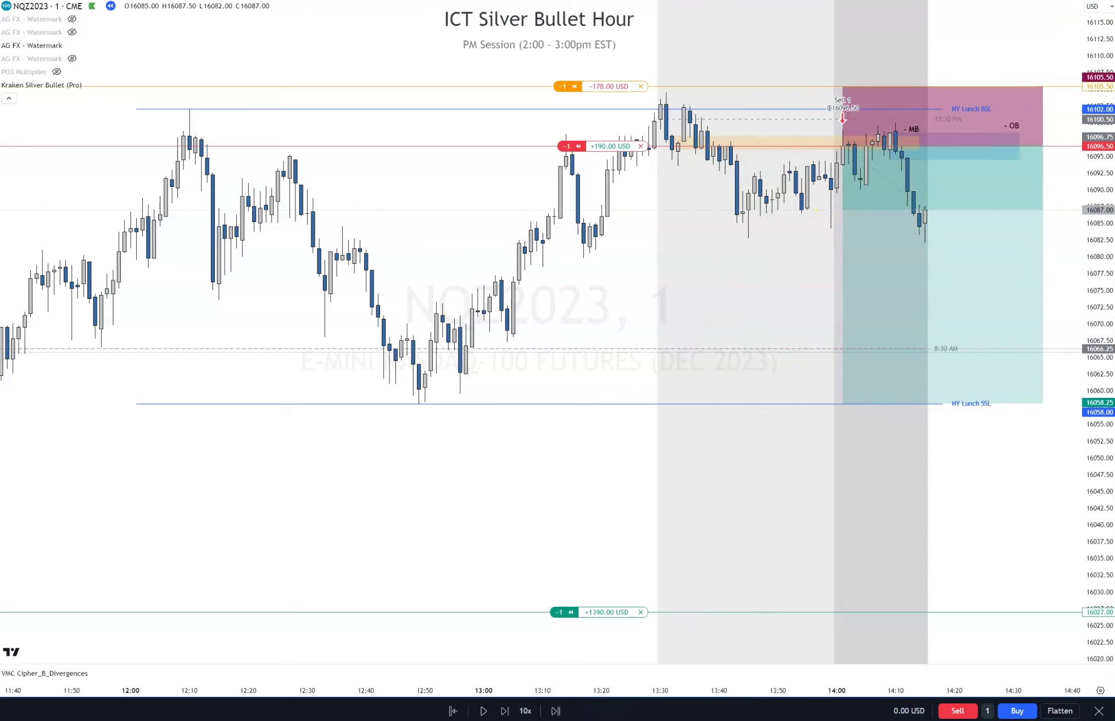
left_click(921, 347)
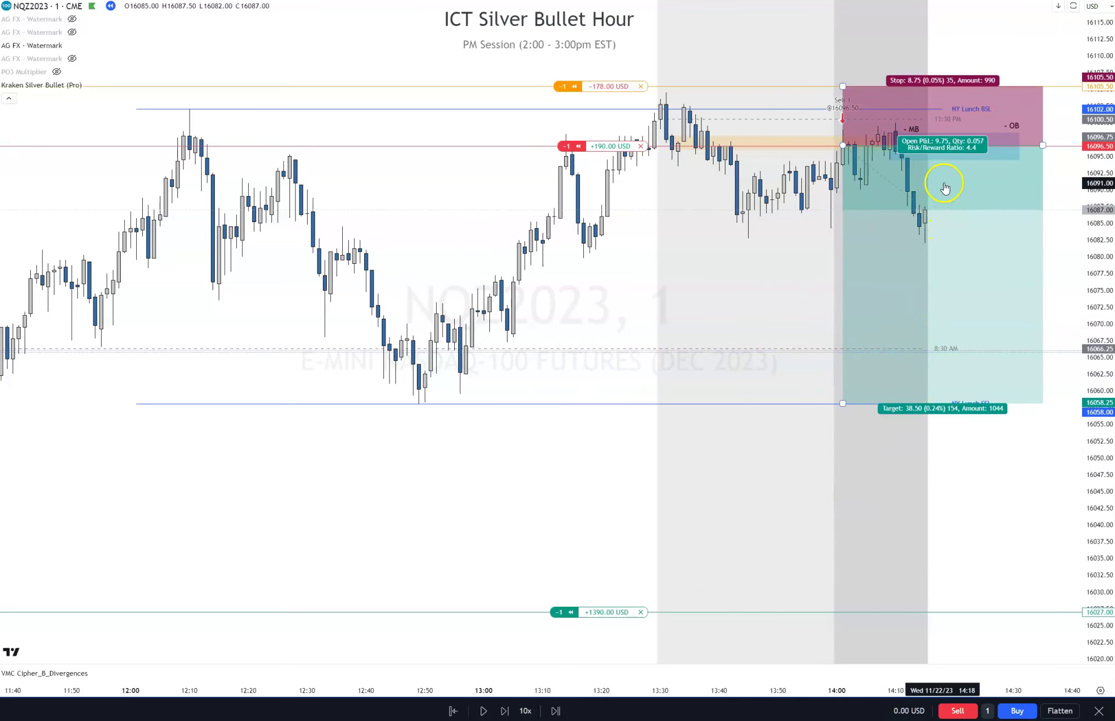
Draw a Fibonacci retracement from the 16100 high to the 16082 low, leaving room on the right
key("Escape")
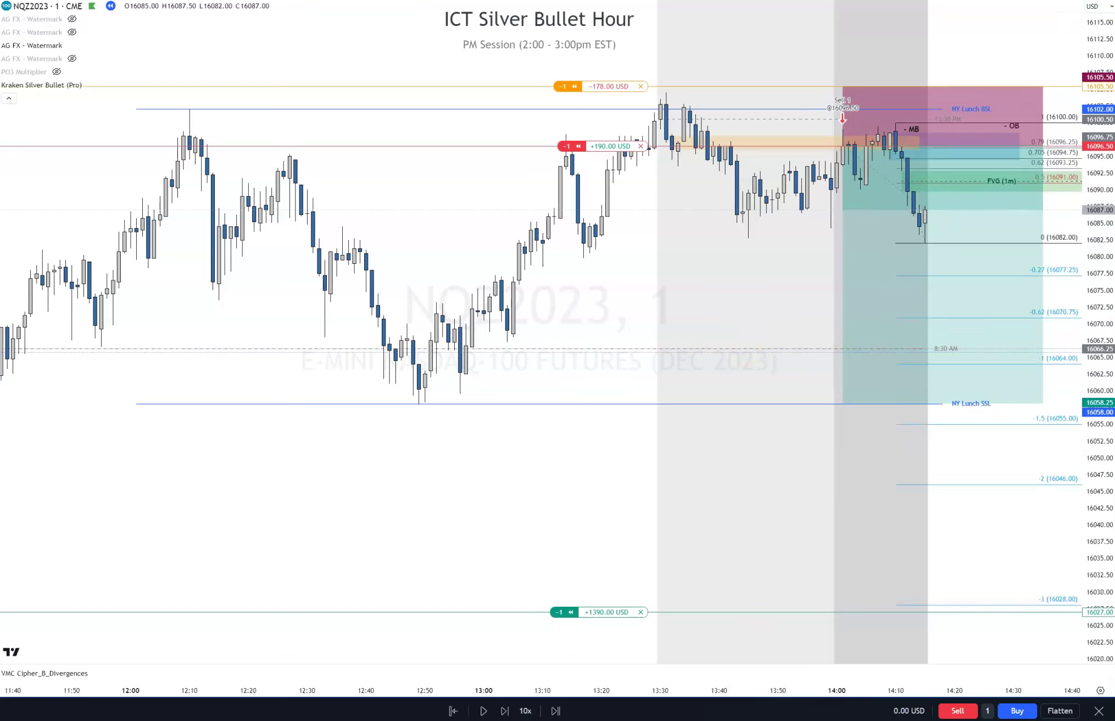
left_click_drag(895, 123, 924, 242)
left_click_drag(761, 250, 713, 254)
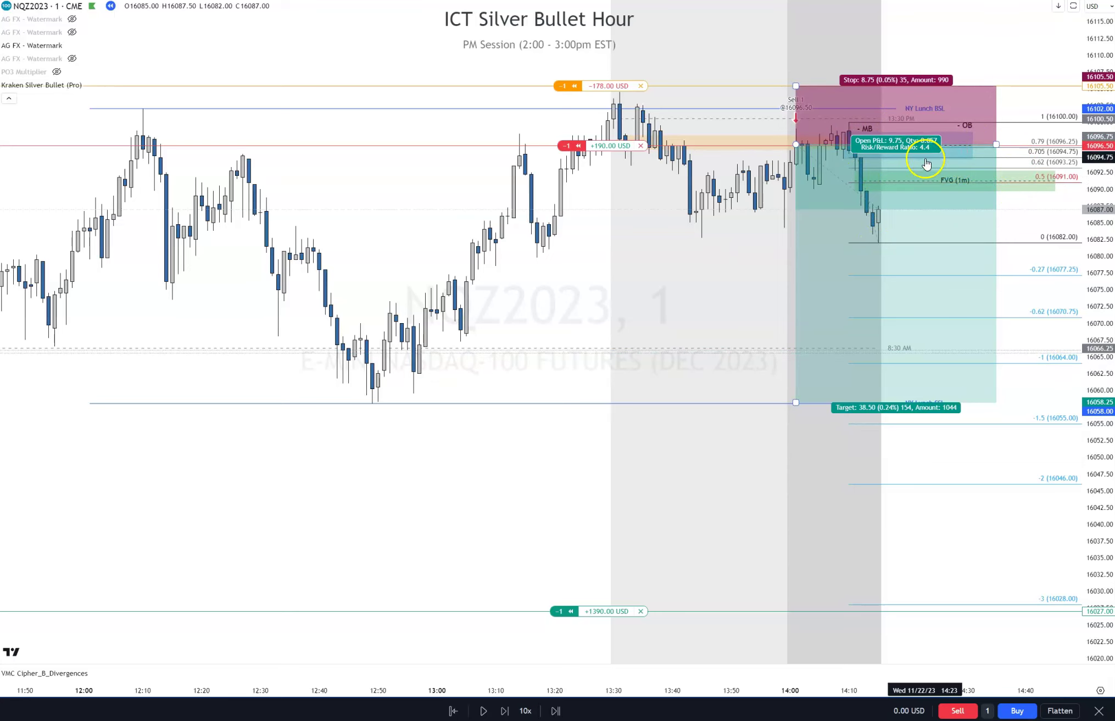
Replay six bars as price rises to about 16089.50 in the FVG, profit trimmed to +140 USD
left_click(732, 310)
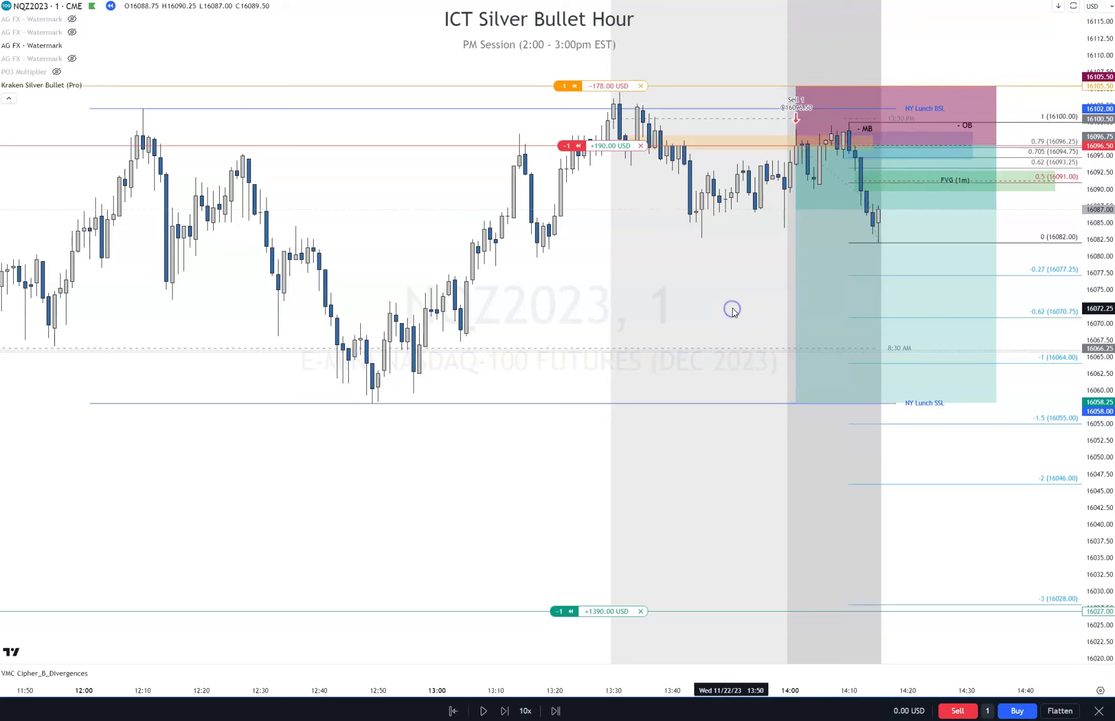
left_click(504, 710)
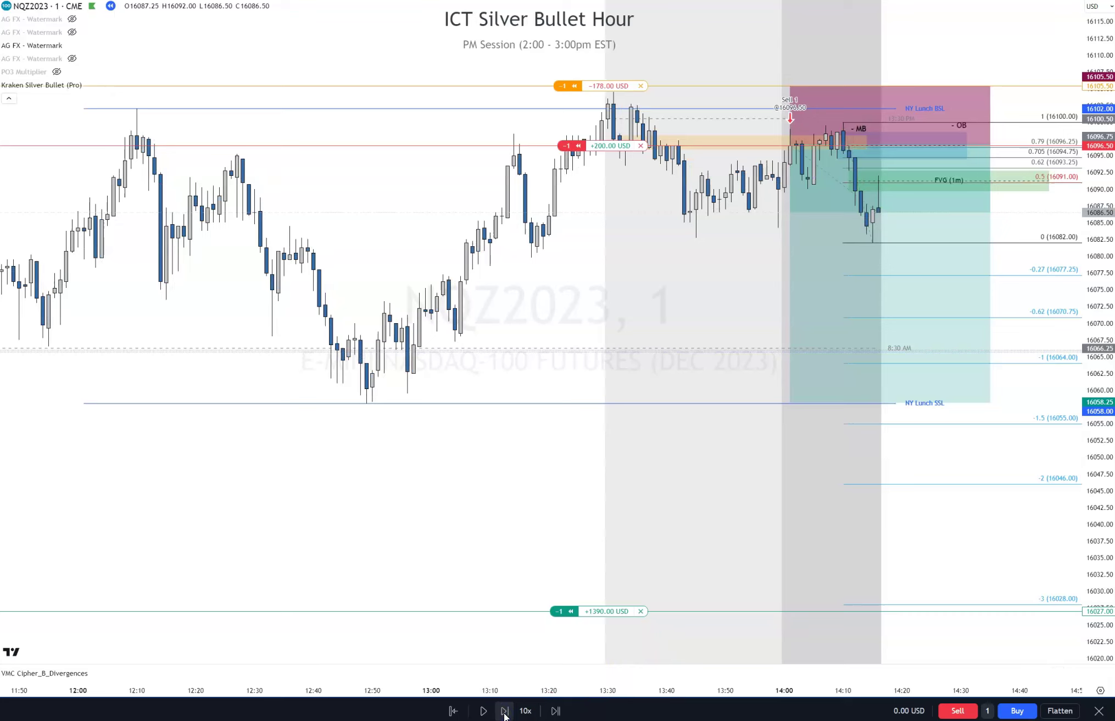
left_click(504, 711)
left_click(504, 710)
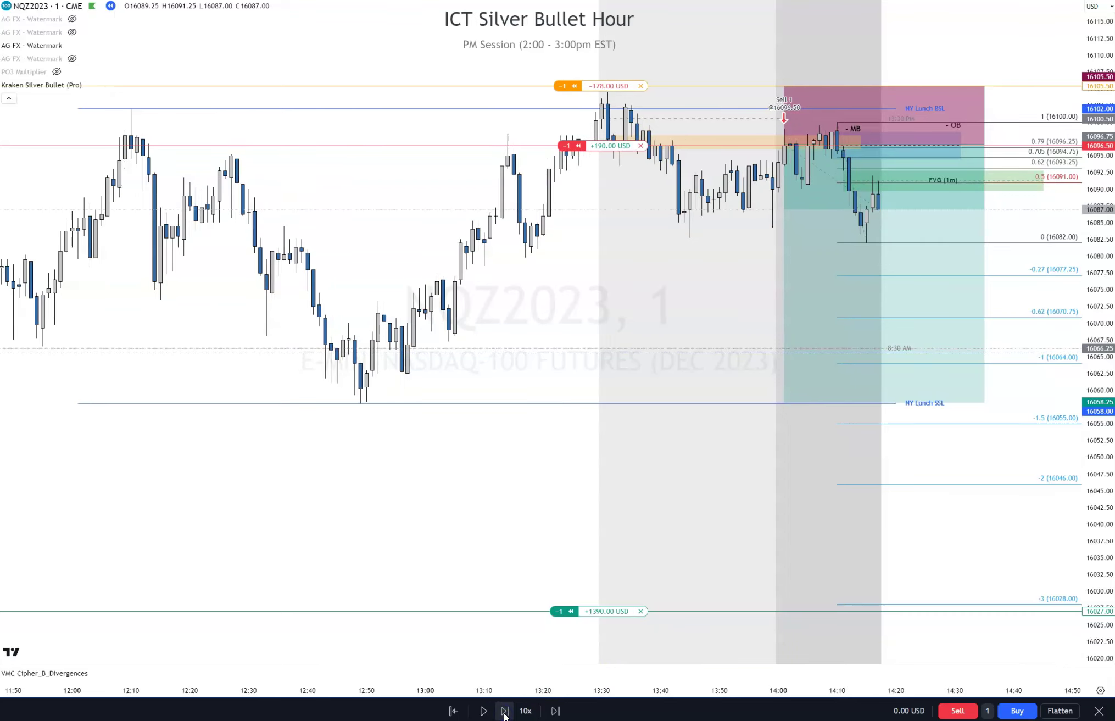
left_click(504, 711)
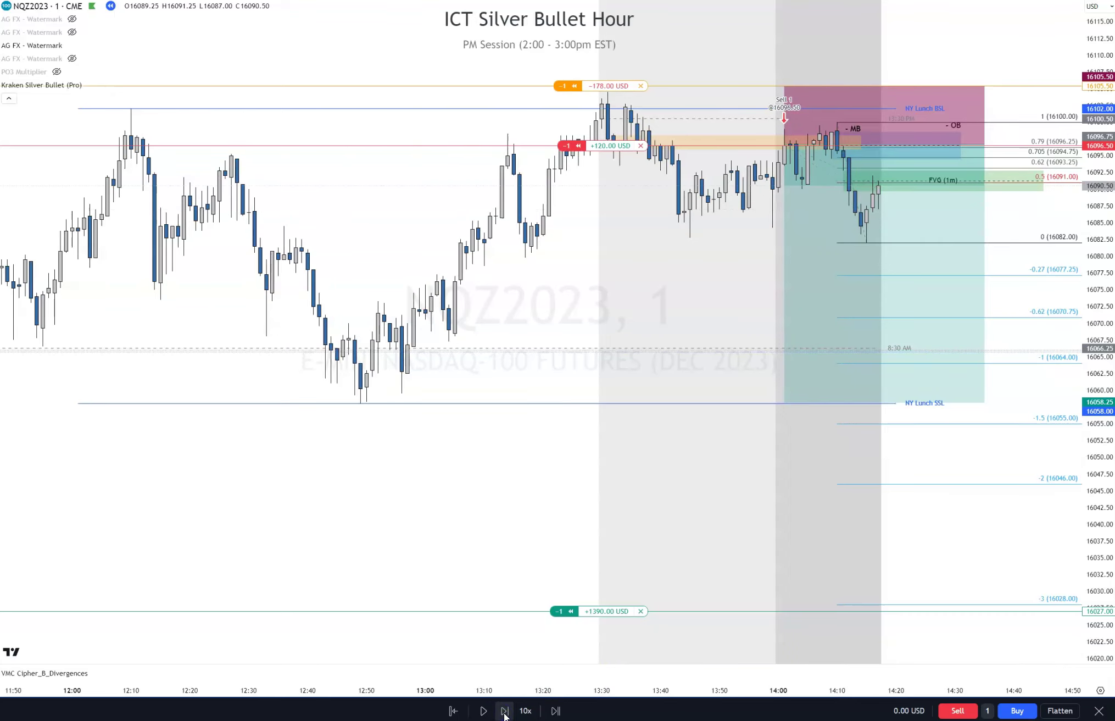
left_click(505, 711)
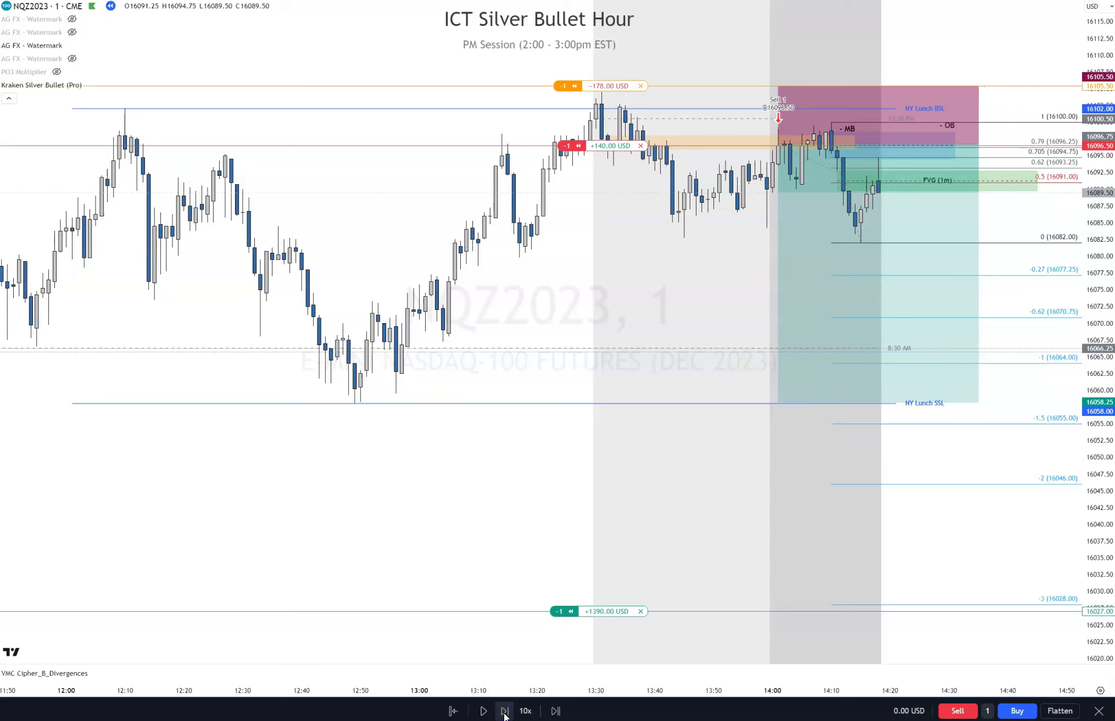
left_click(504, 711)
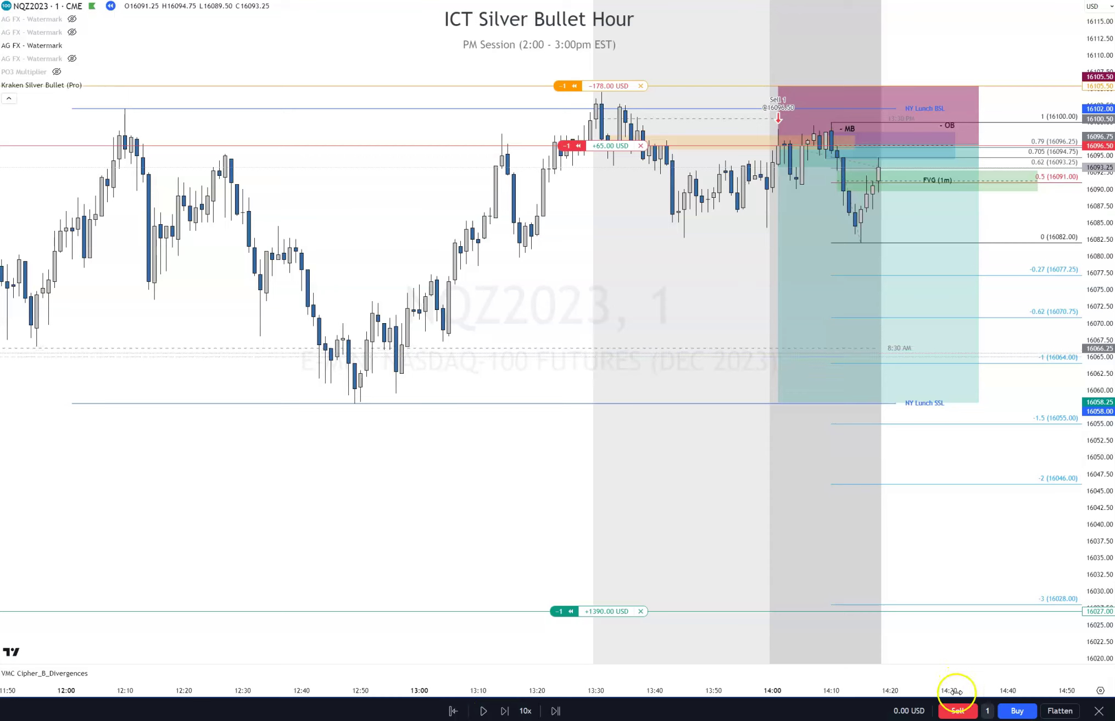
Sell a second contract at 16093.25 and move its take-profit to 16026.50 near the -3 fib
left_click(958, 711)
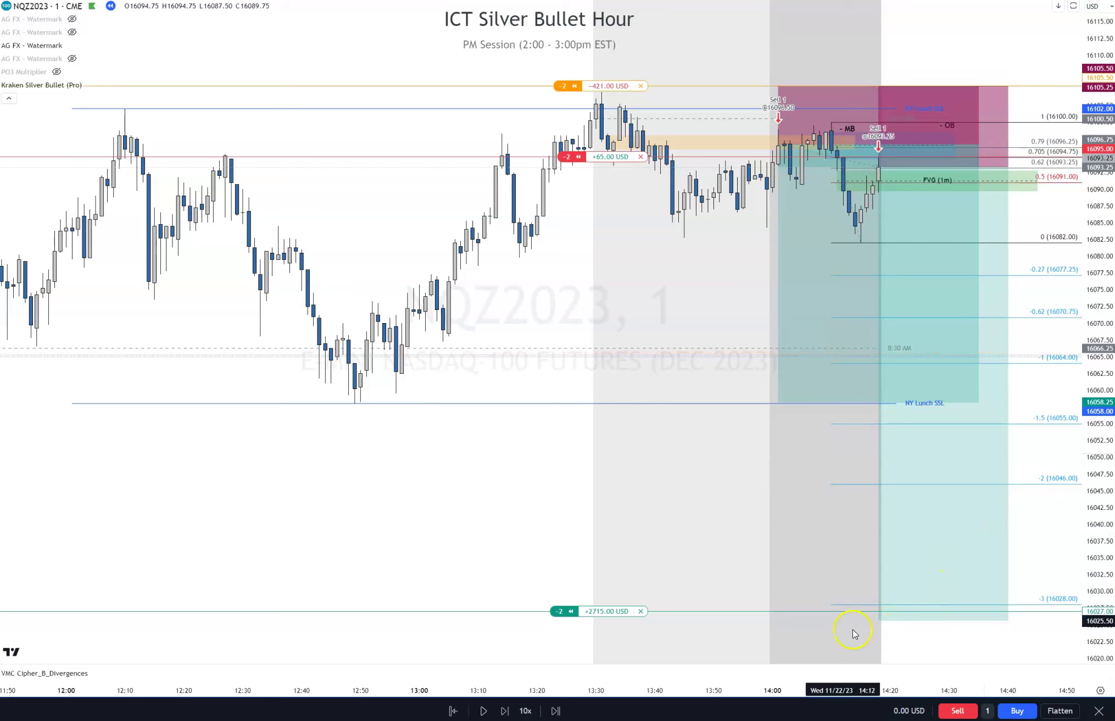
left_click(882, 616)
left_click_drag(879, 619, 880, 616)
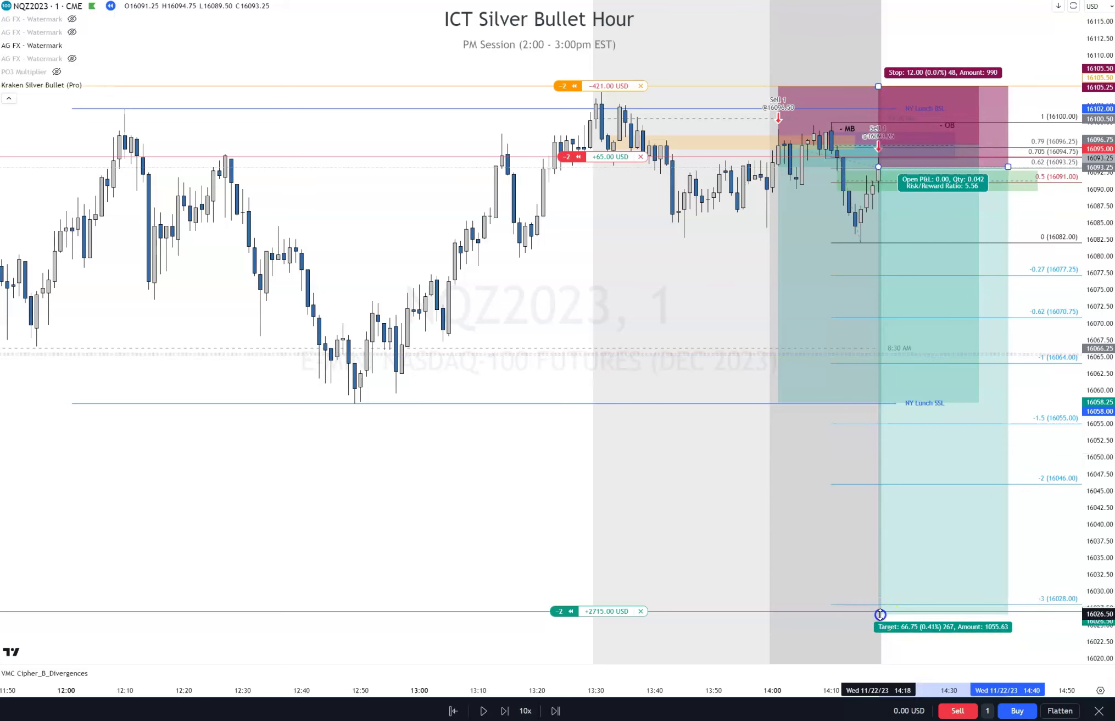
left_click(599, 614)
left_click_drag(598, 618, 608, 617)
left_click(759, 476)
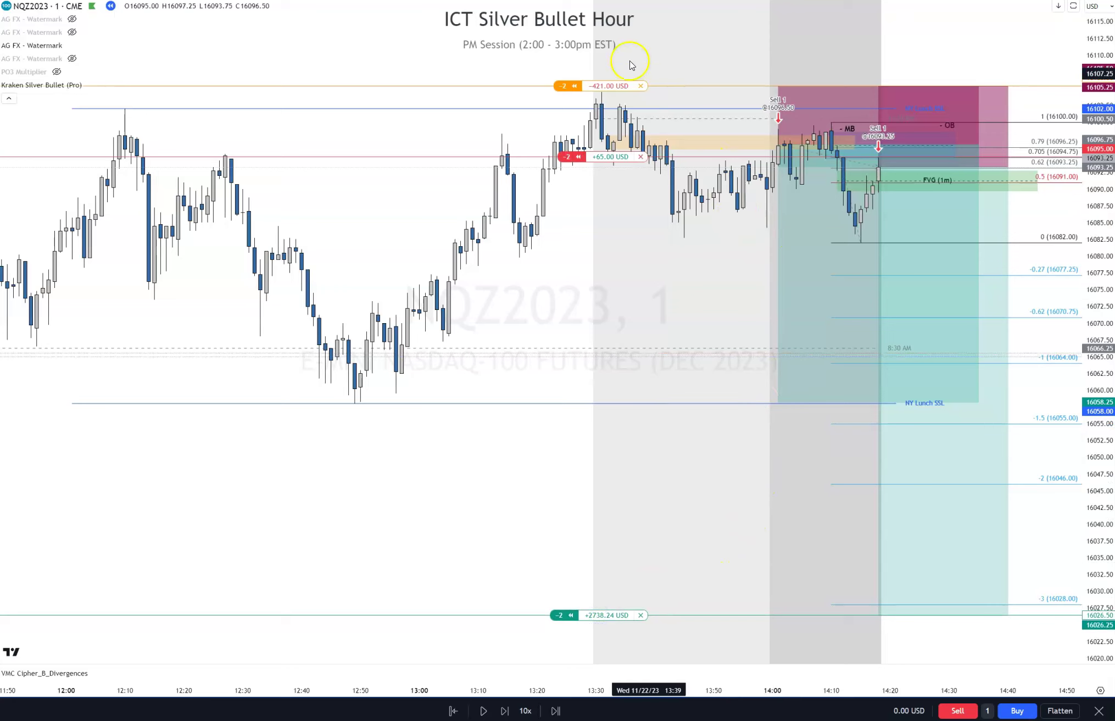
Check the short's stop and target figures, then replay seven bars forward
left_click(913, 109)
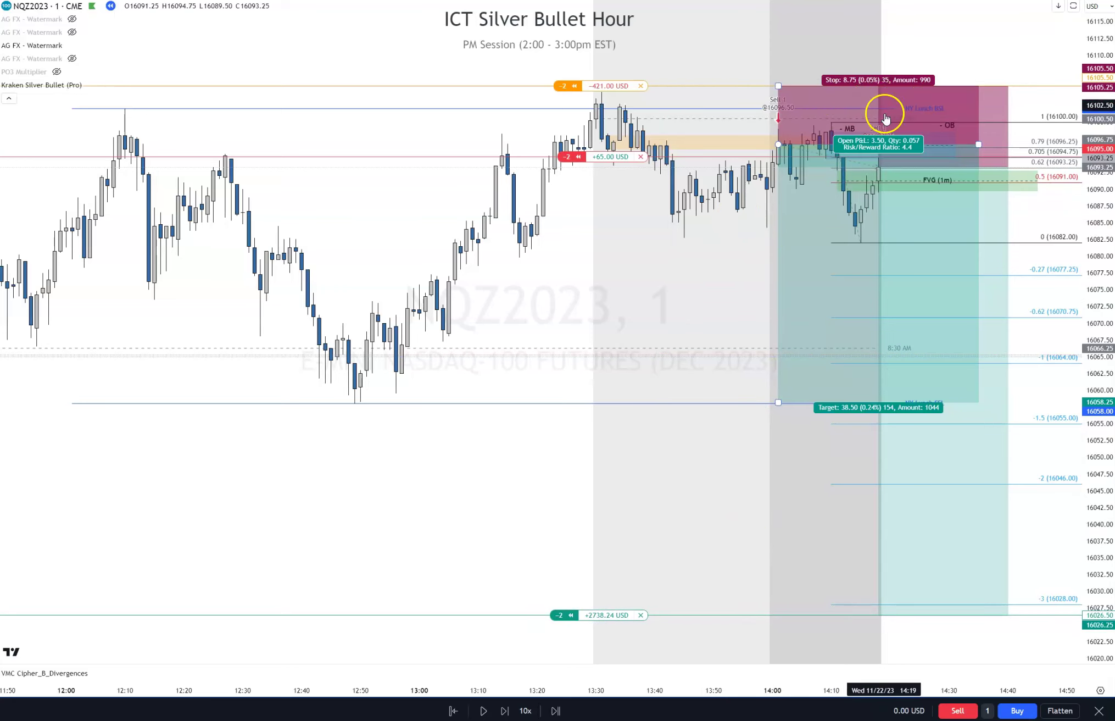
left_click(865, 458)
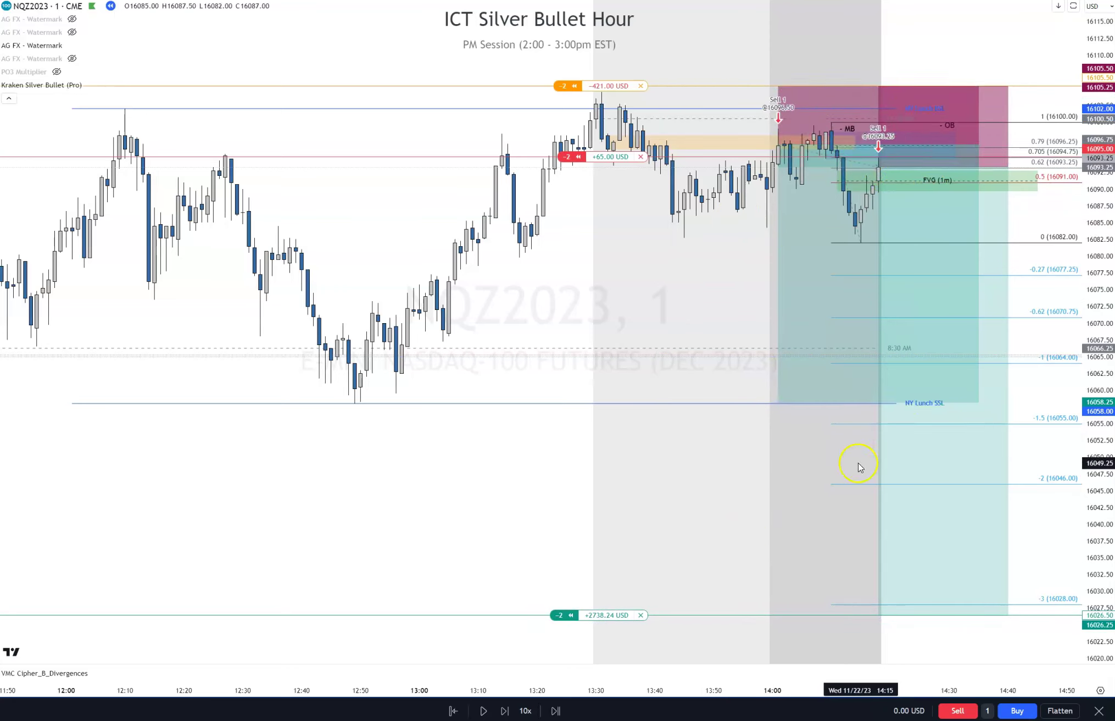
left_click(503, 712)
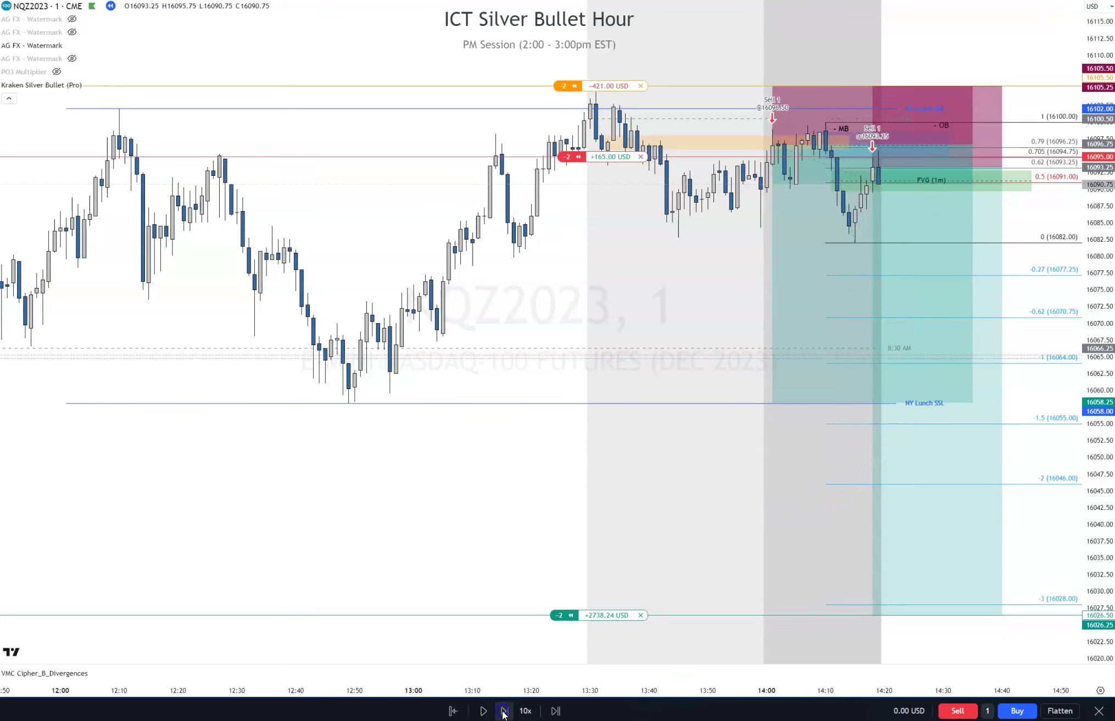
left_click(505, 711)
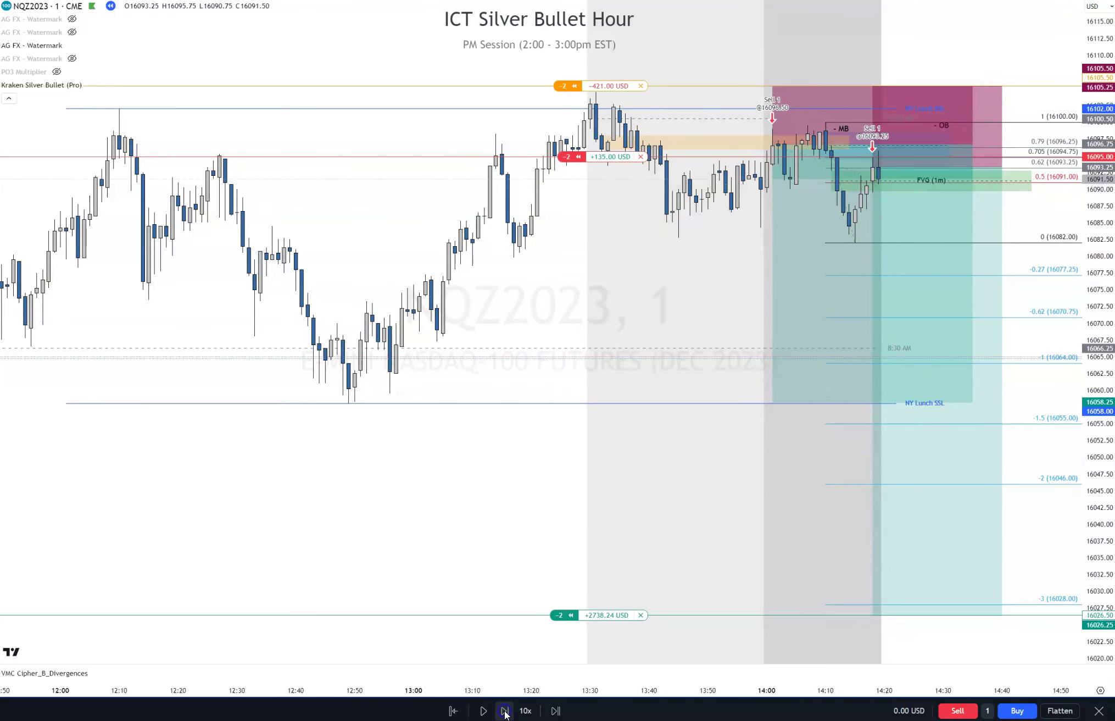
left_click(505, 711)
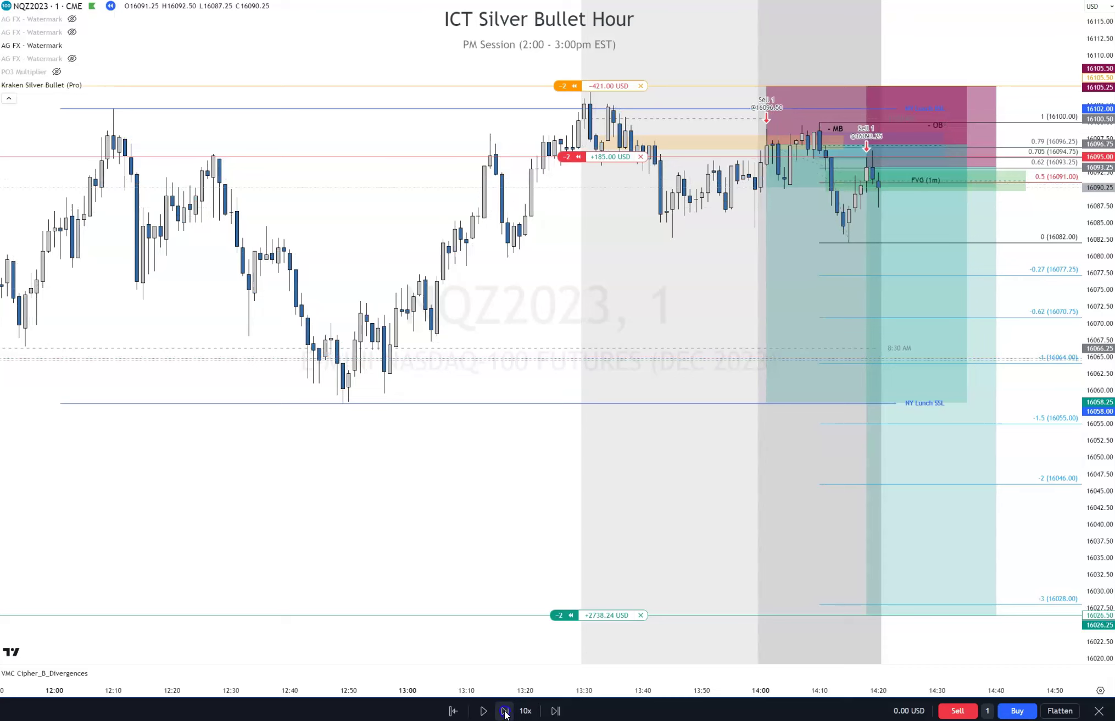
left_click(505, 712)
left_click(504, 711)
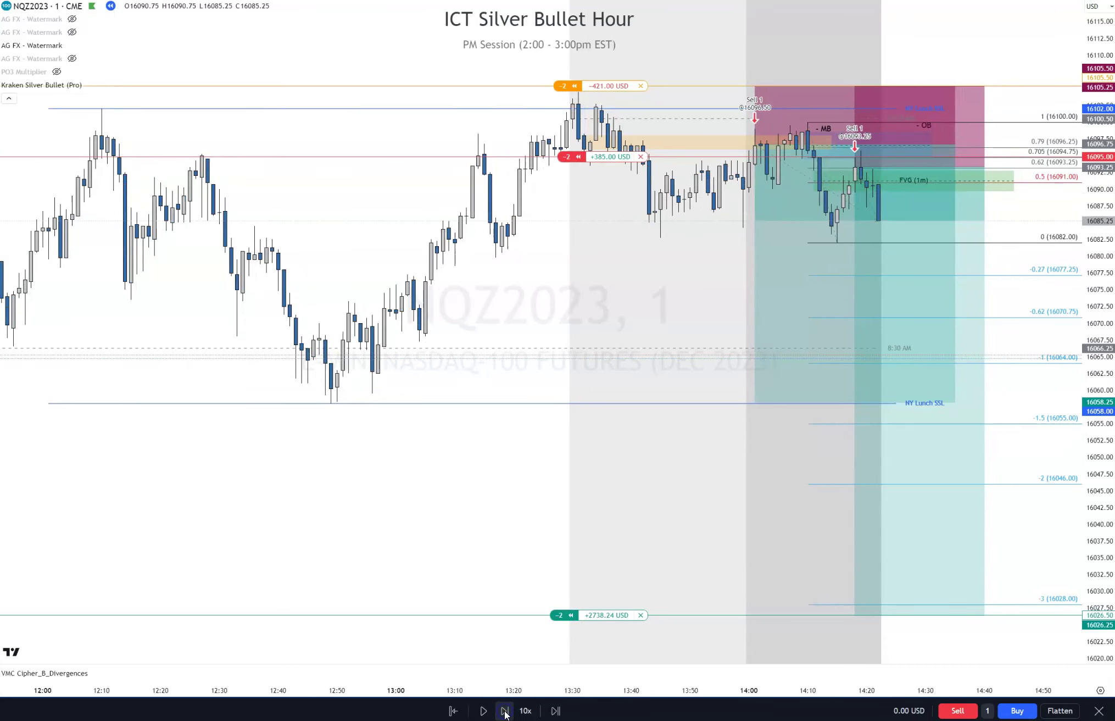
left_click(505, 711)
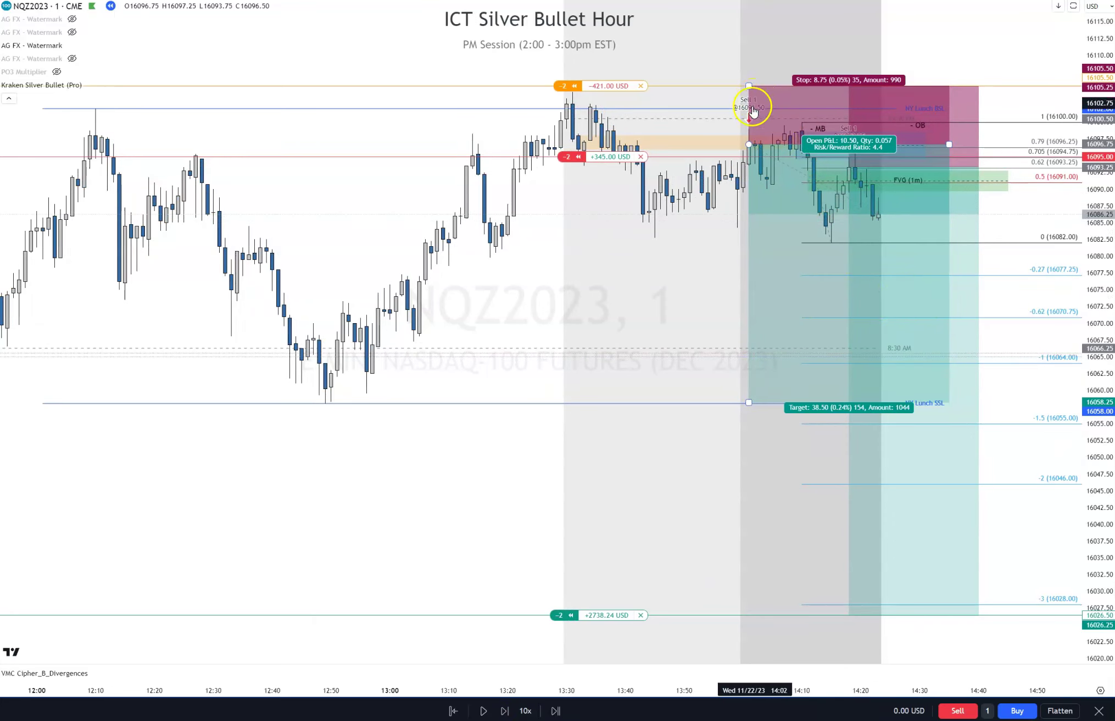
left_click(506, 711)
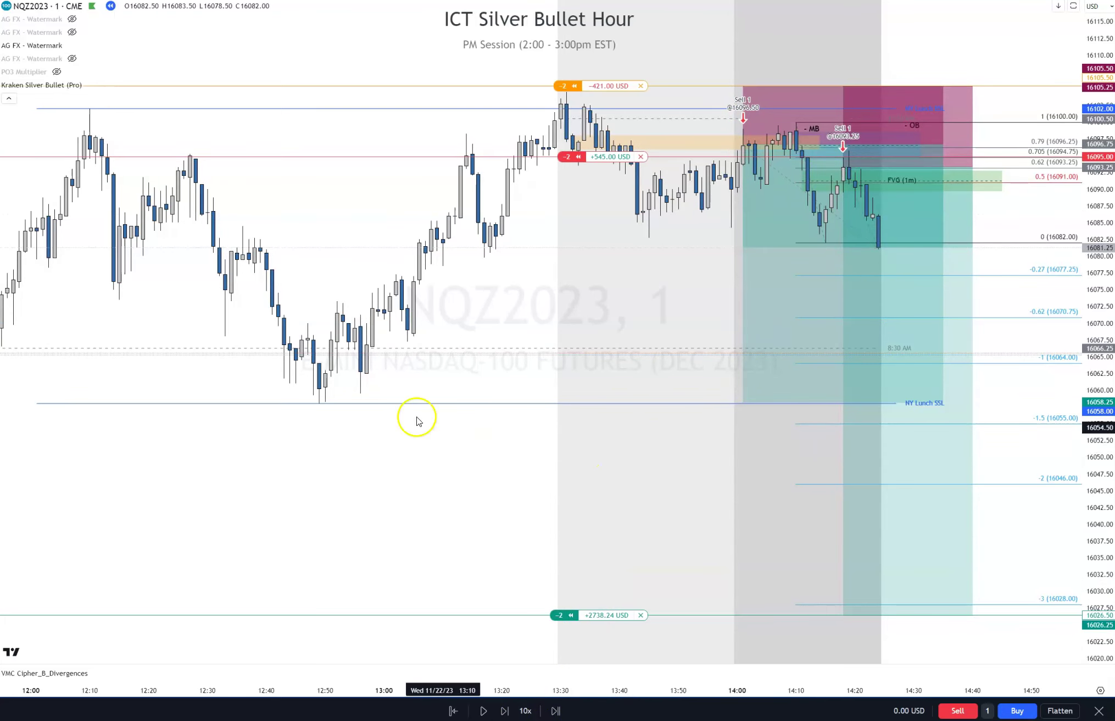
Undo the last change and replay until price reaches about 16060.75, short at +1365 USD
key("ctrl+z")
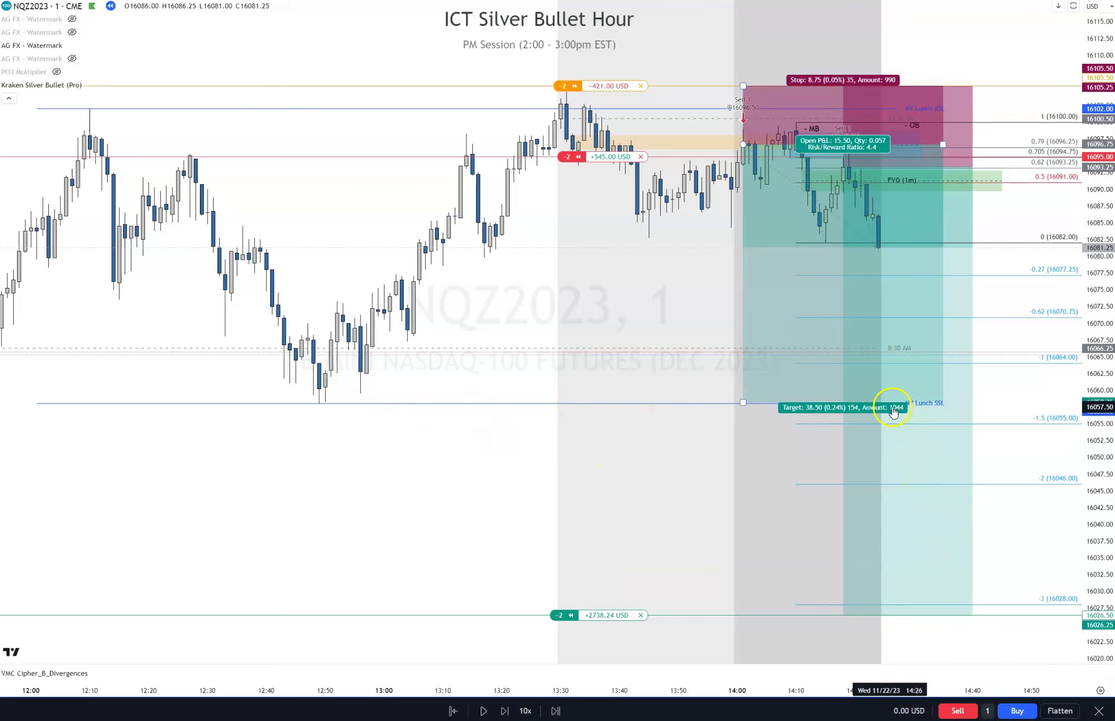
left_click(505, 710)
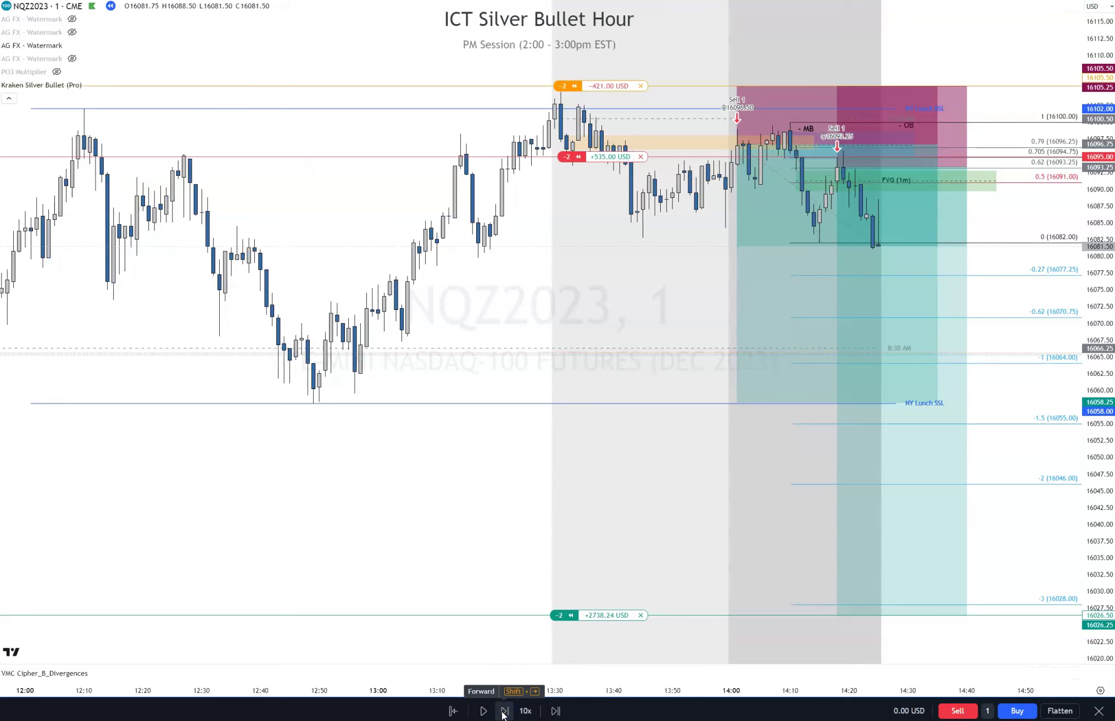
left_click(504, 711)
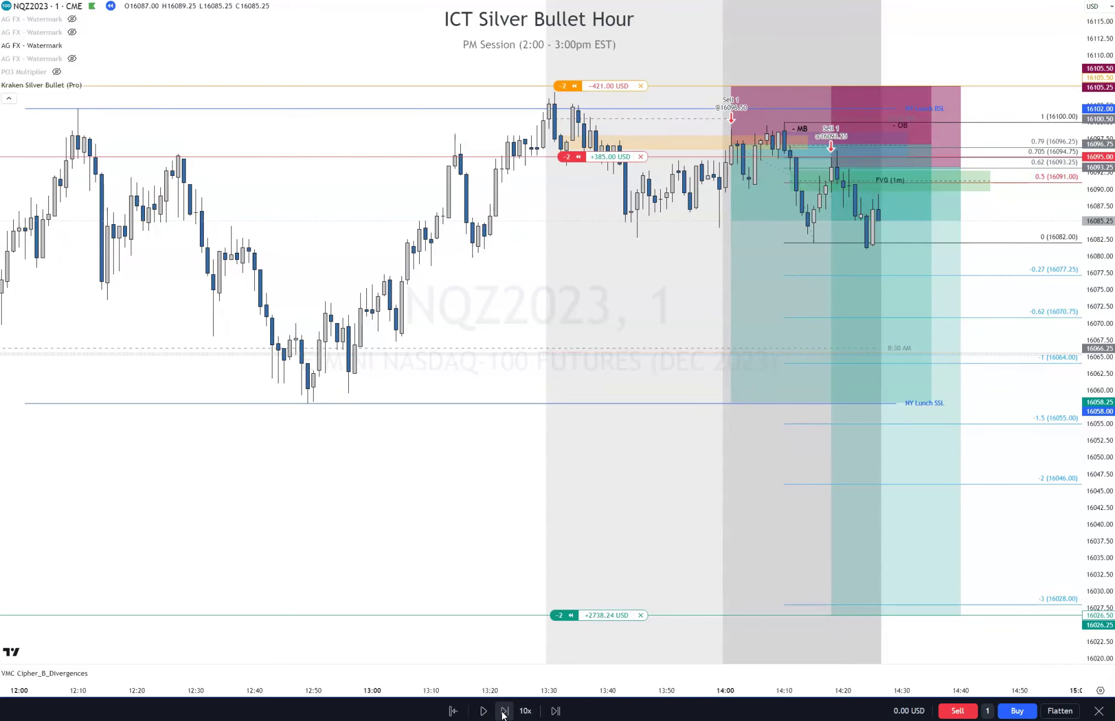
left_click(504, 711)
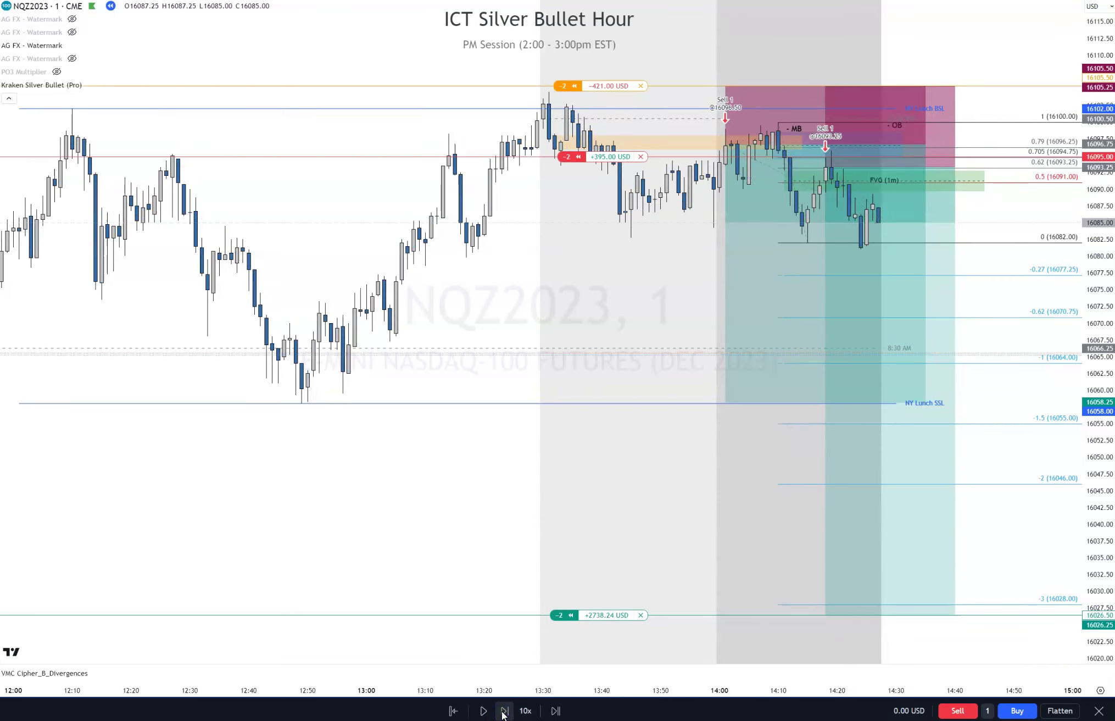
left_click(504, 711)
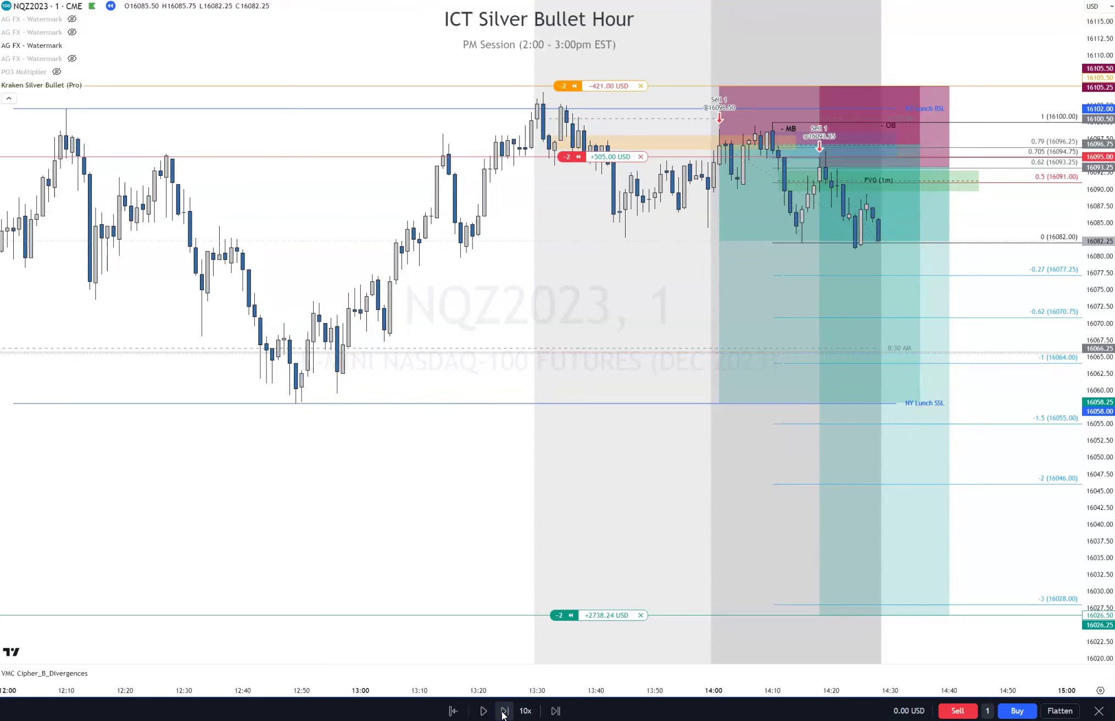
left_click(504, 711)
left_click(504, 711)
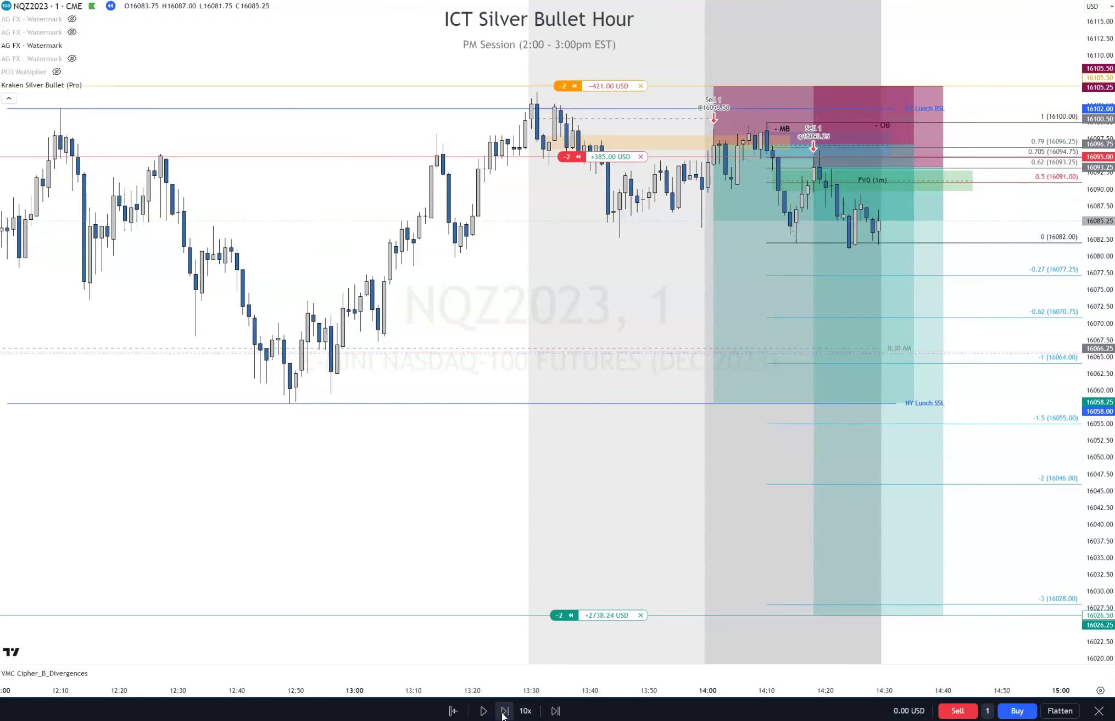
left_click(504, 711)
left_click(503, 711)
left_click(504, 711)
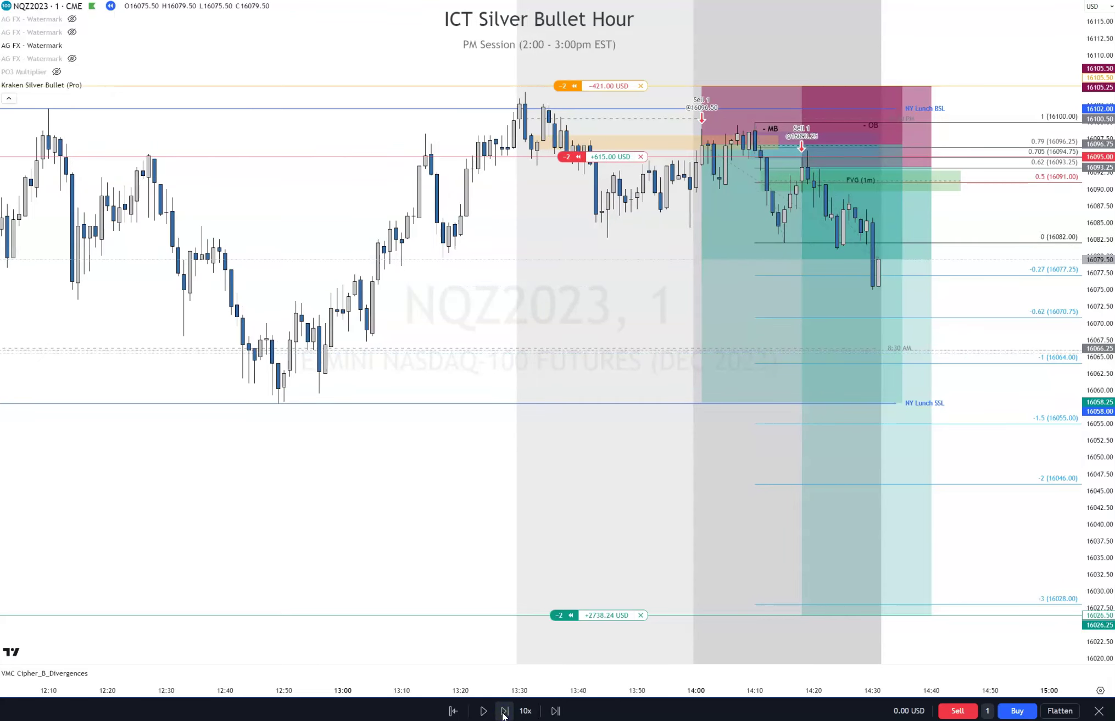
left_click(504, 711)
left_click(503, 711)
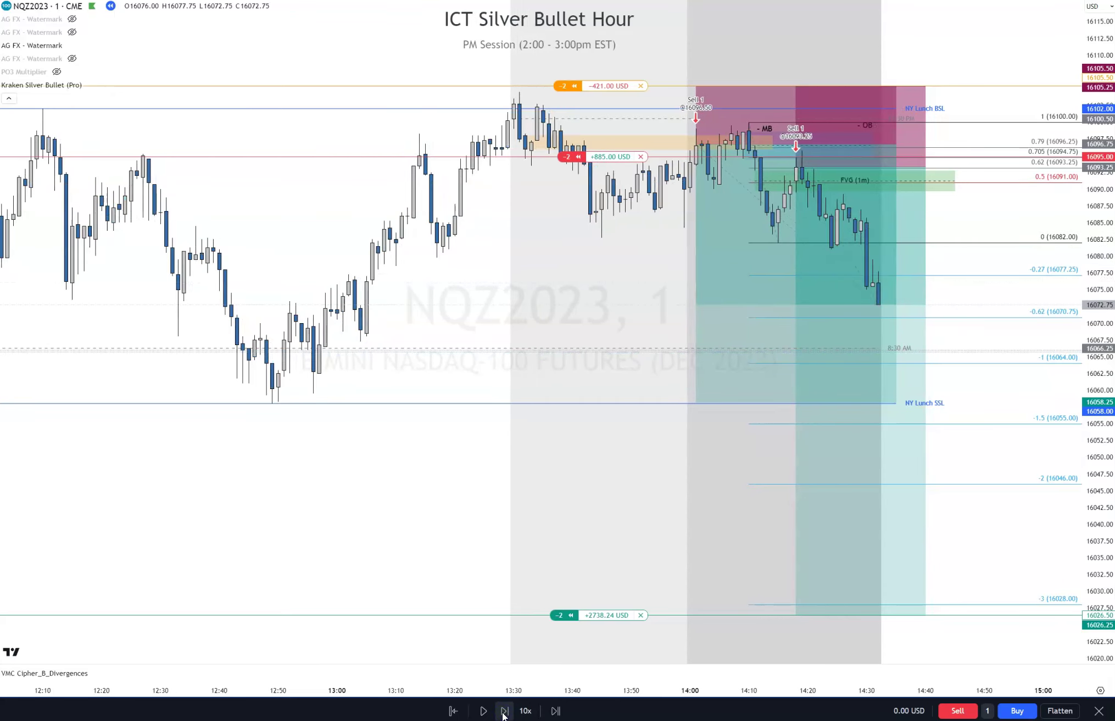
left_click(503, 711)
left_click(504, 711)
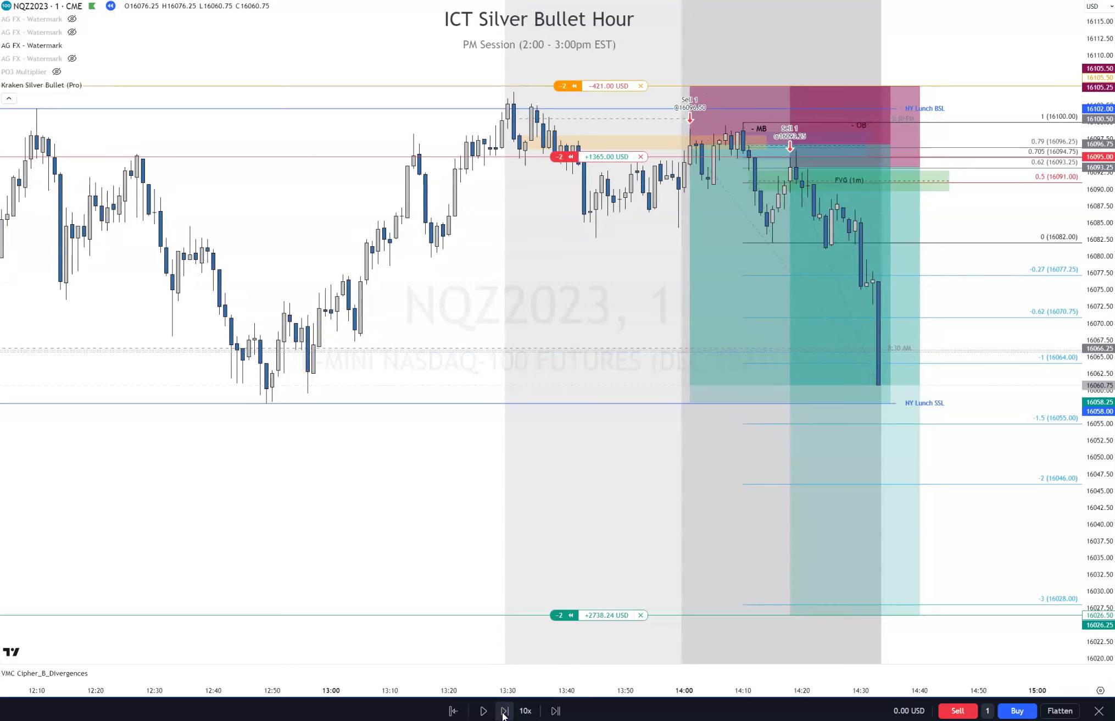
left_click(503, 711)
Trail the stop down to about 16081 and replay three bars to 16059.75, showing +1405 USD
left_click_drag(608, 87, 607, 251)
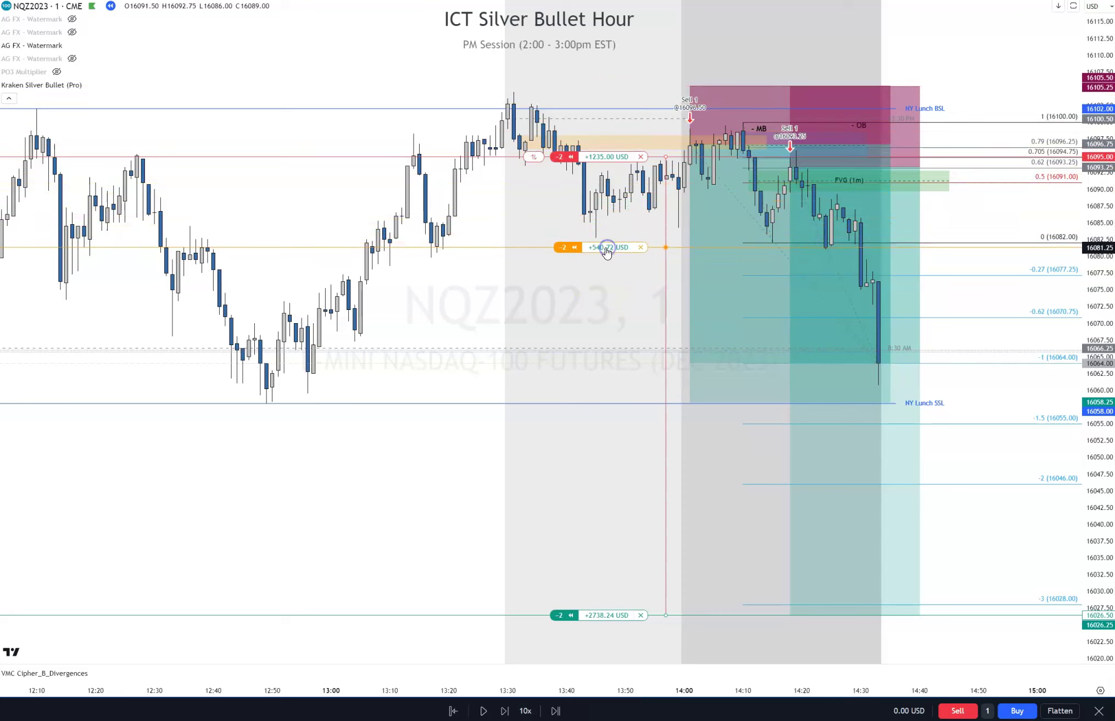
left_click(734, 298)
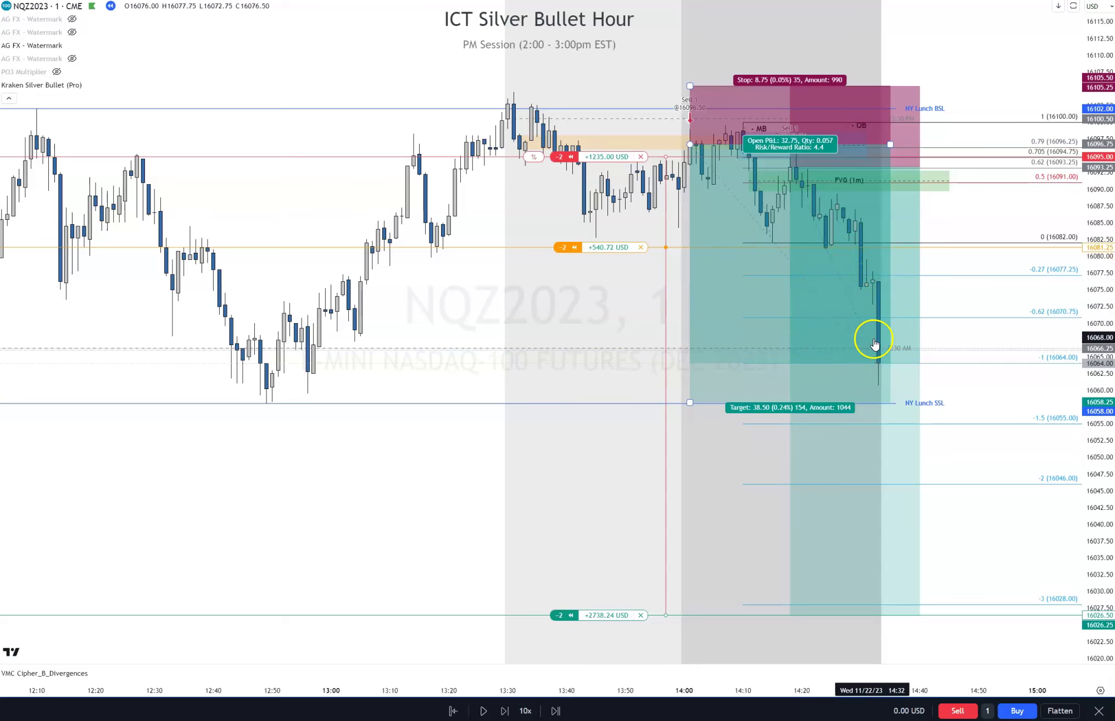
left_click(637, 565)
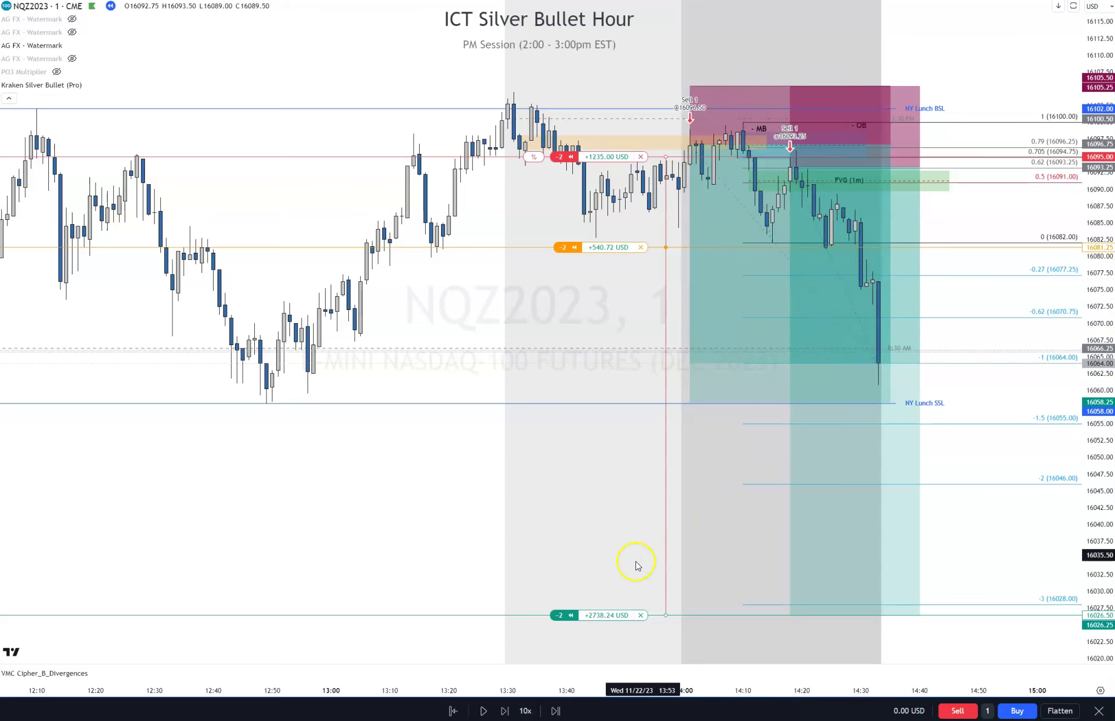
left_click(505, 710)
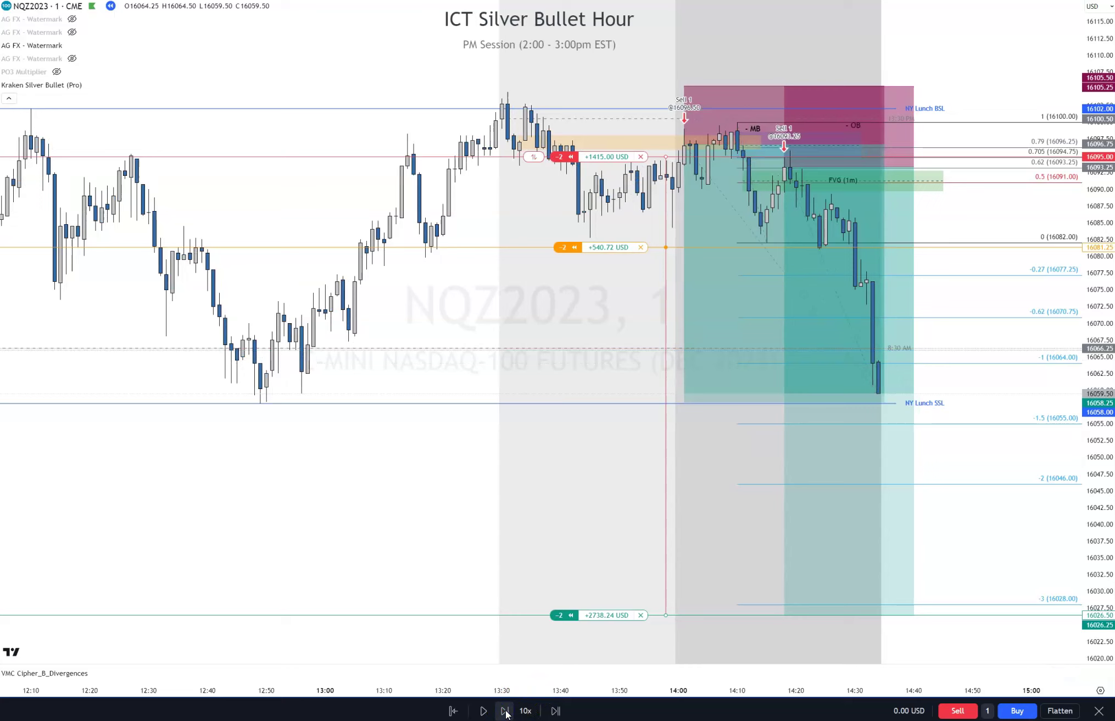
left_click(506, 710)
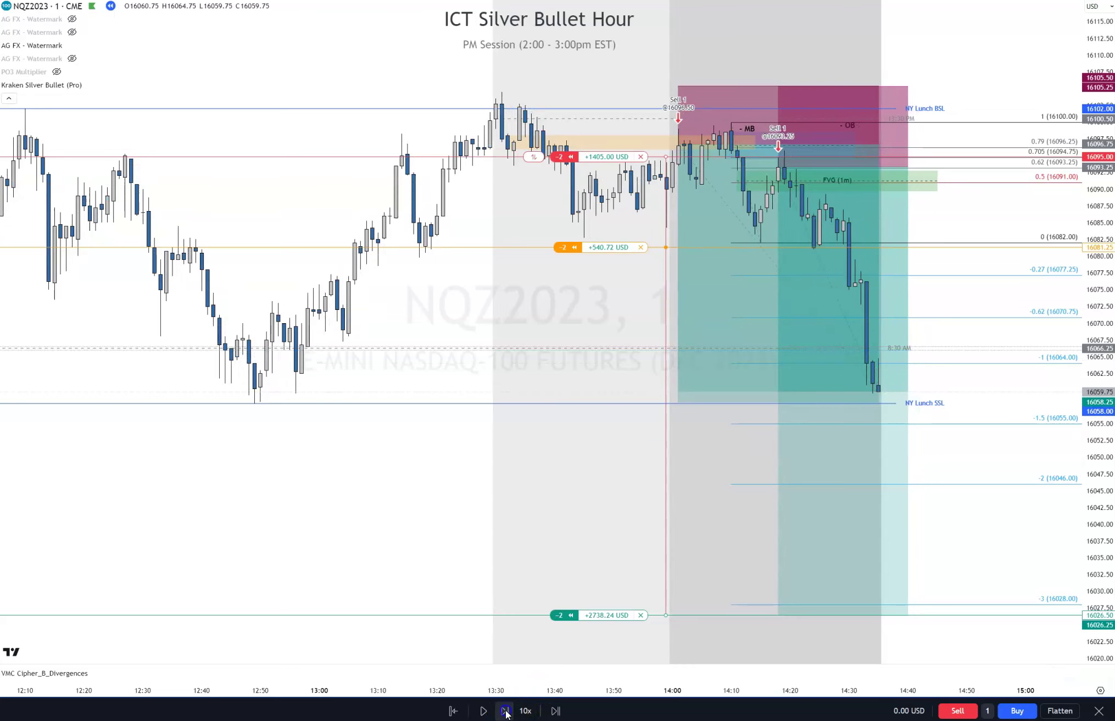
left_click(506, 710)
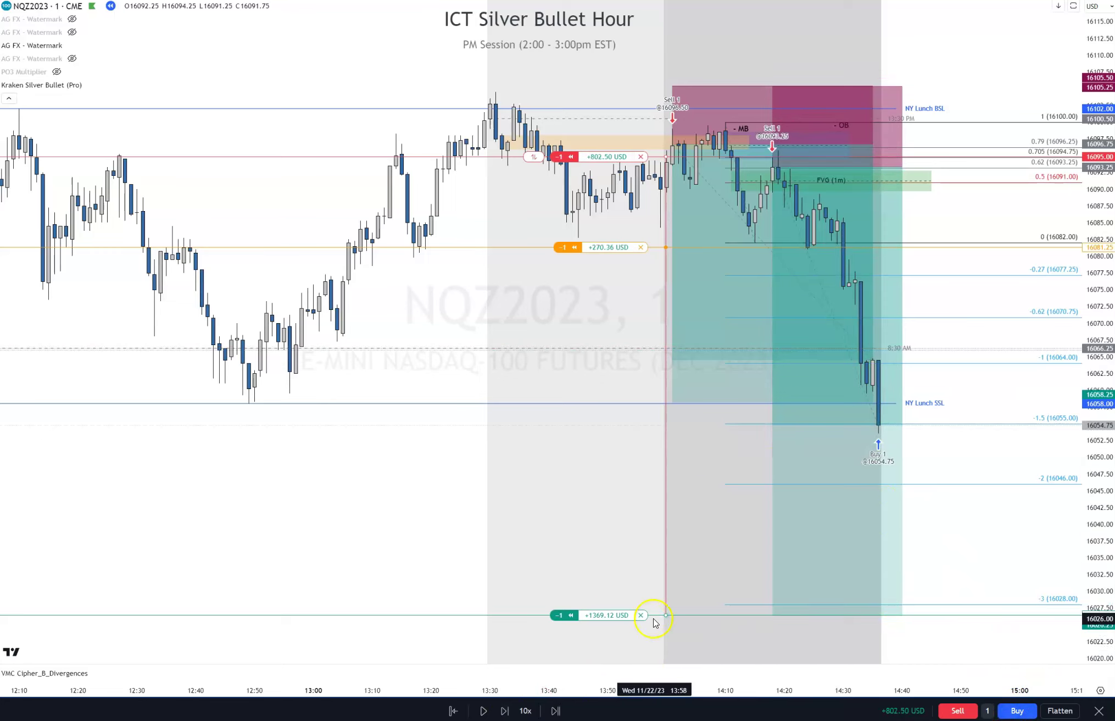
Set the stop to 16082, replay one bar, then trail it to 16054.50, locking +808.26 USD
mouse_move(759, 315)
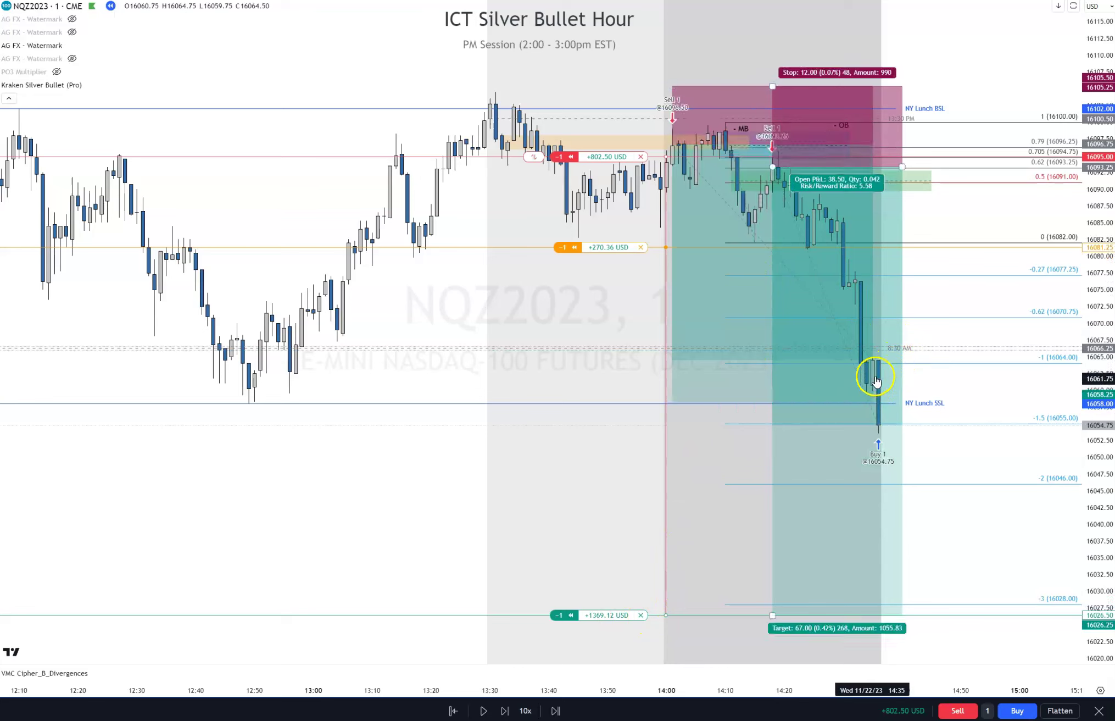
mouse_move(926, 352)
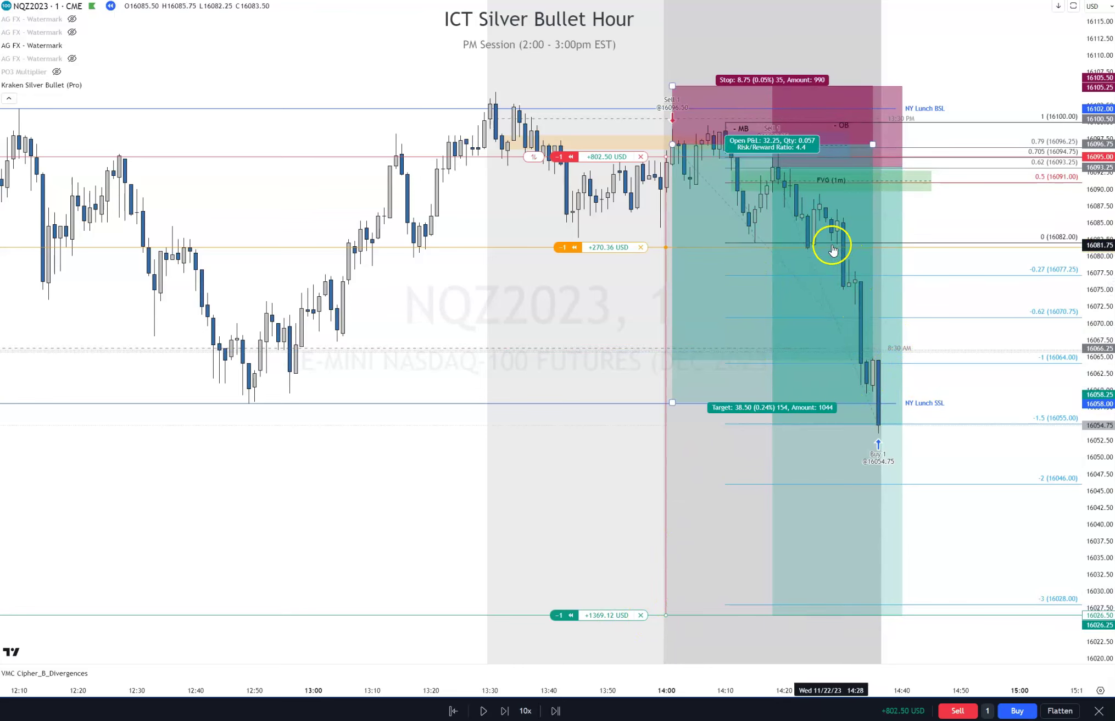
left_click_drag(602, 251, 604, 247)
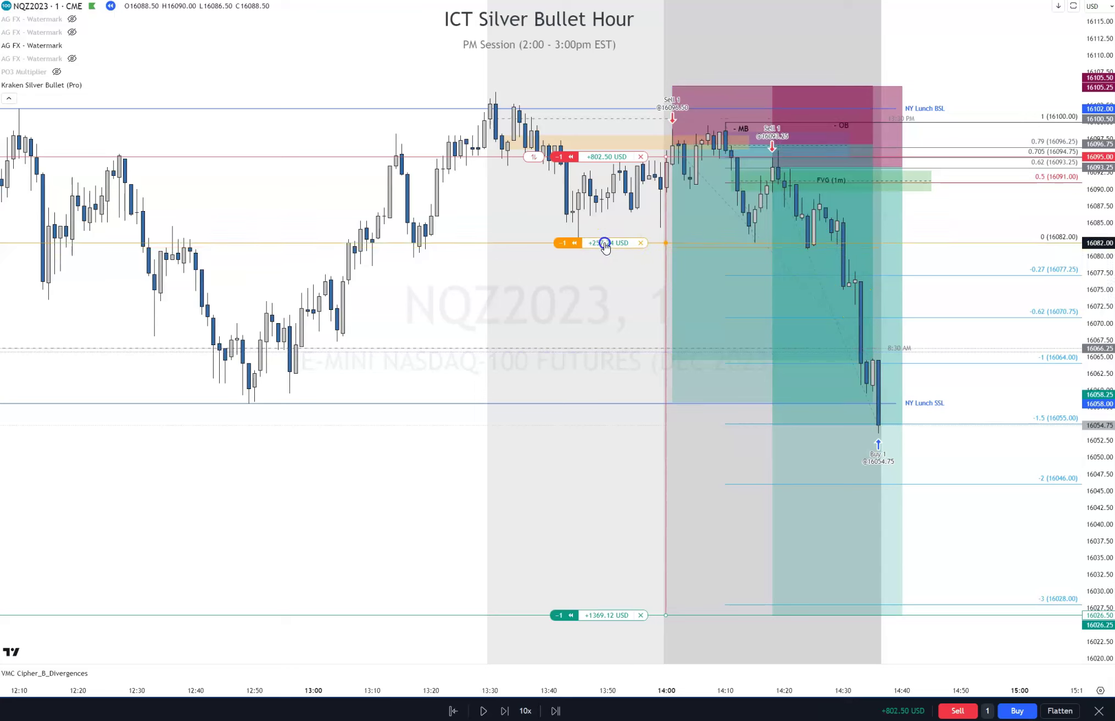
mouse_move(890, 249)
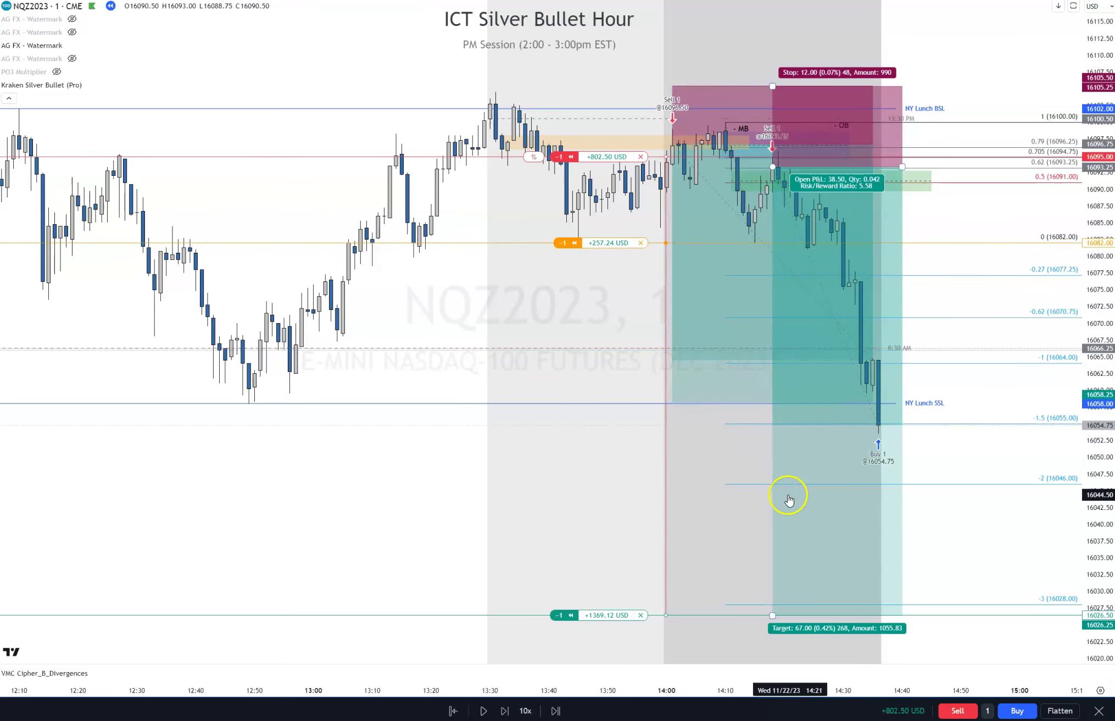
left_click(505, 710)
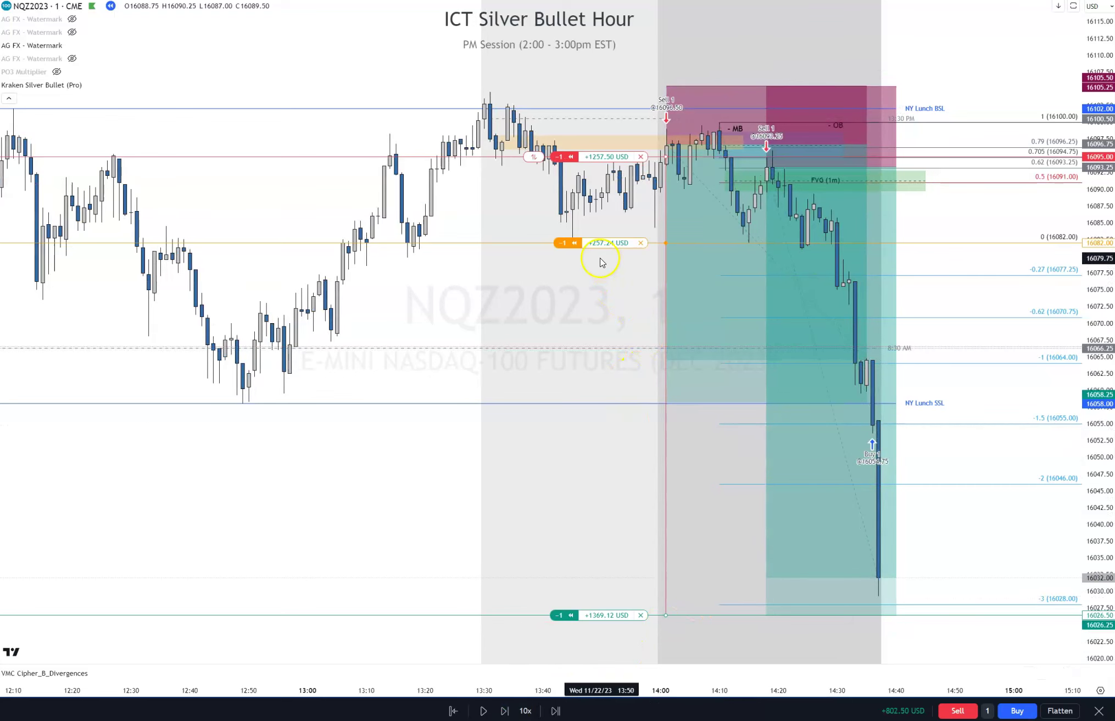
left_click_drag(603, 246, 597, 422)
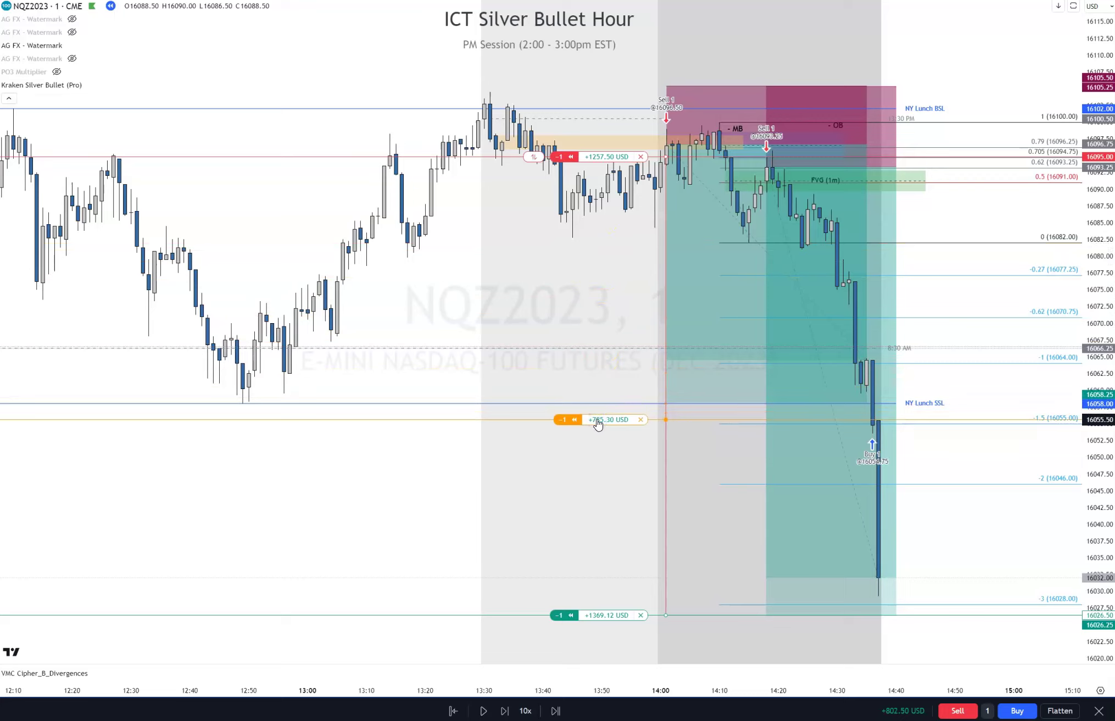
mouse_move(601, 447)
left_mouse_down()
mouse_move(603, 497)
mouse_move(604, 427)
left_mouse_up()
left_click(842, 578)
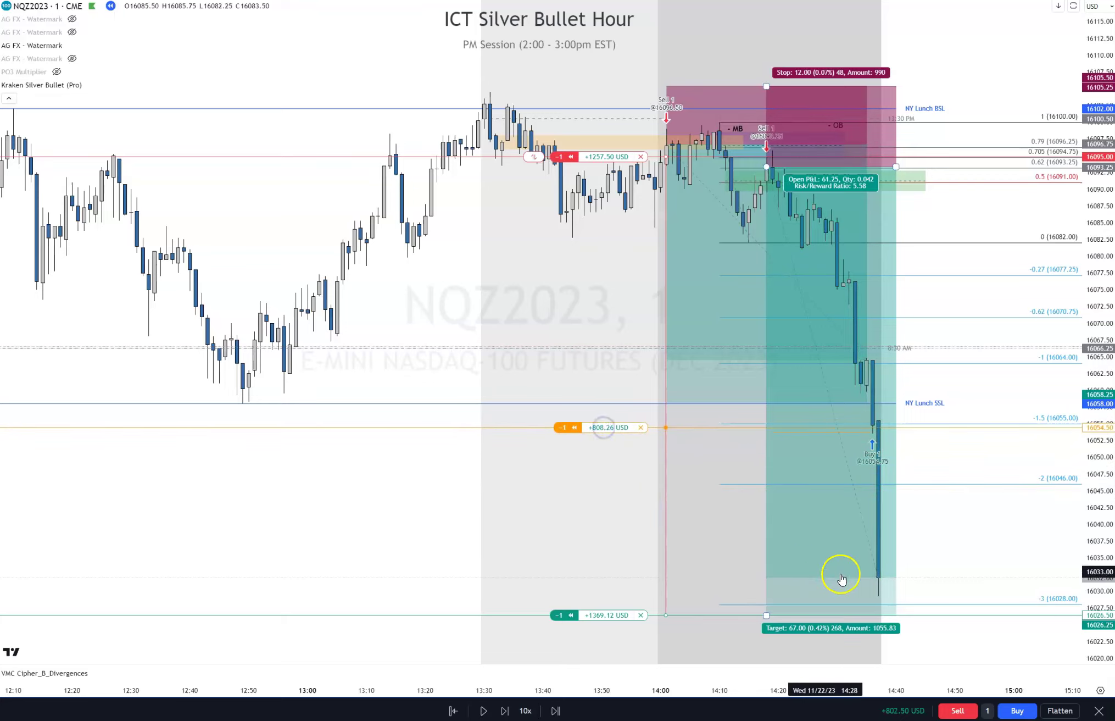
left_click(515, 709)
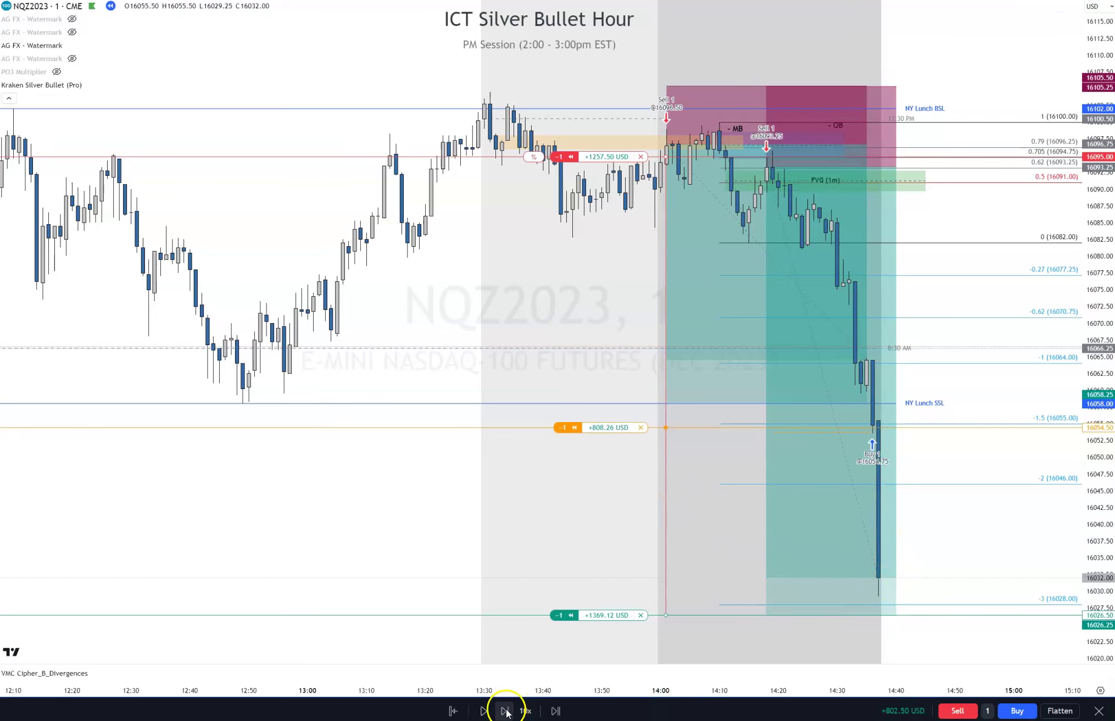
Advance the replay one bar so the buy fills at 16024.25, and shorten the position box to end there
left_click(505, 711)
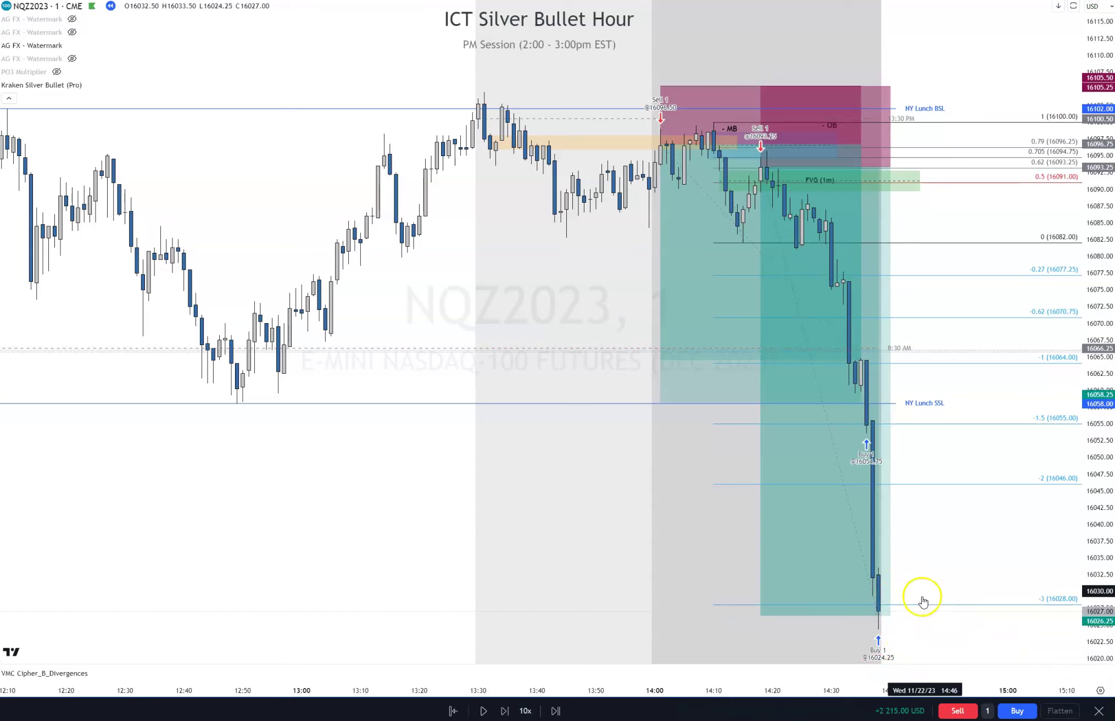
left_click(867, 234)
left_click_drag(891, 166, 881, 167)
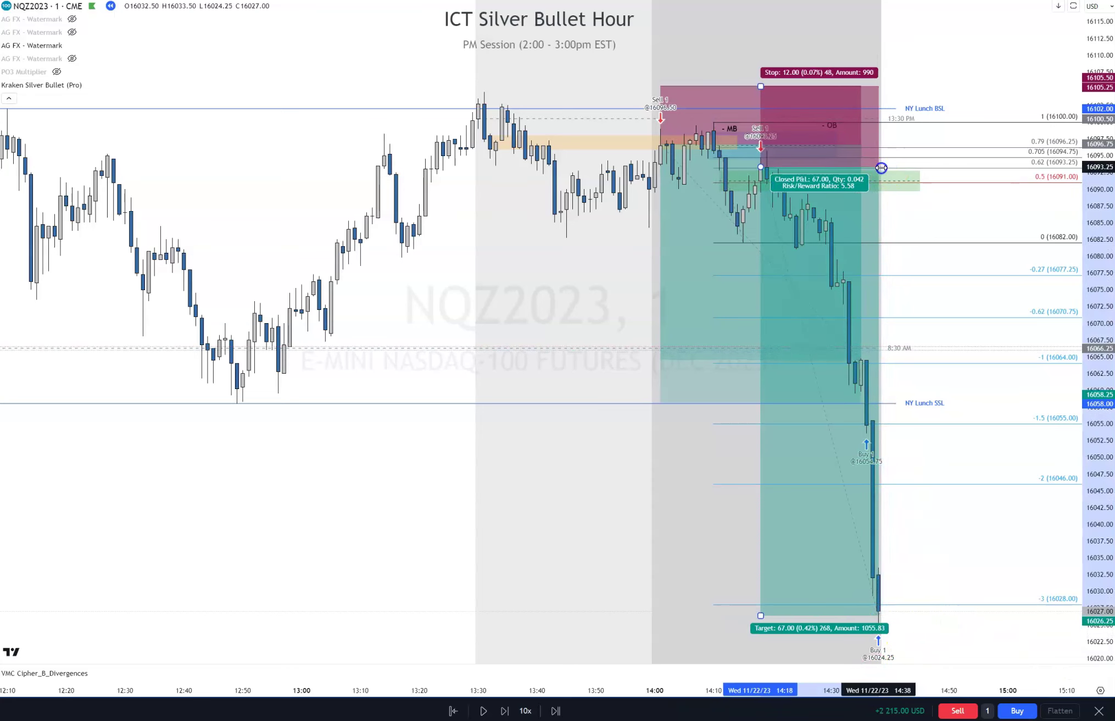
left_click(928, 306)
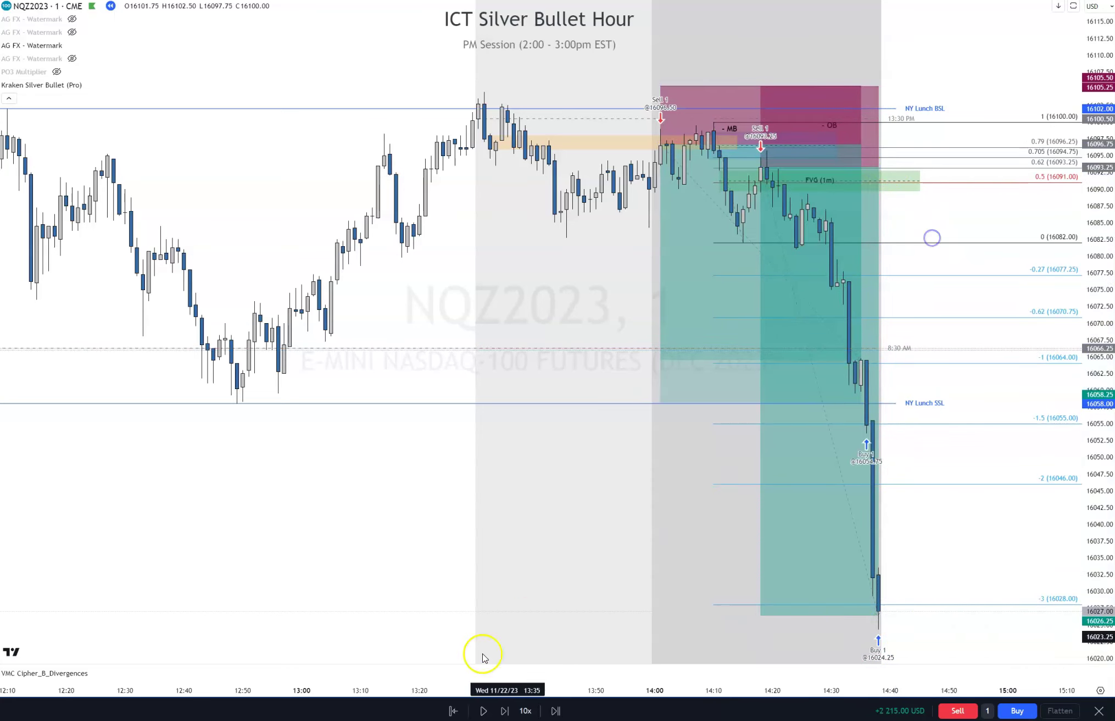
Advance the replay four bars and auto-fit the price scale to the candles
left_click(504, 710)
left_click(504, 710)
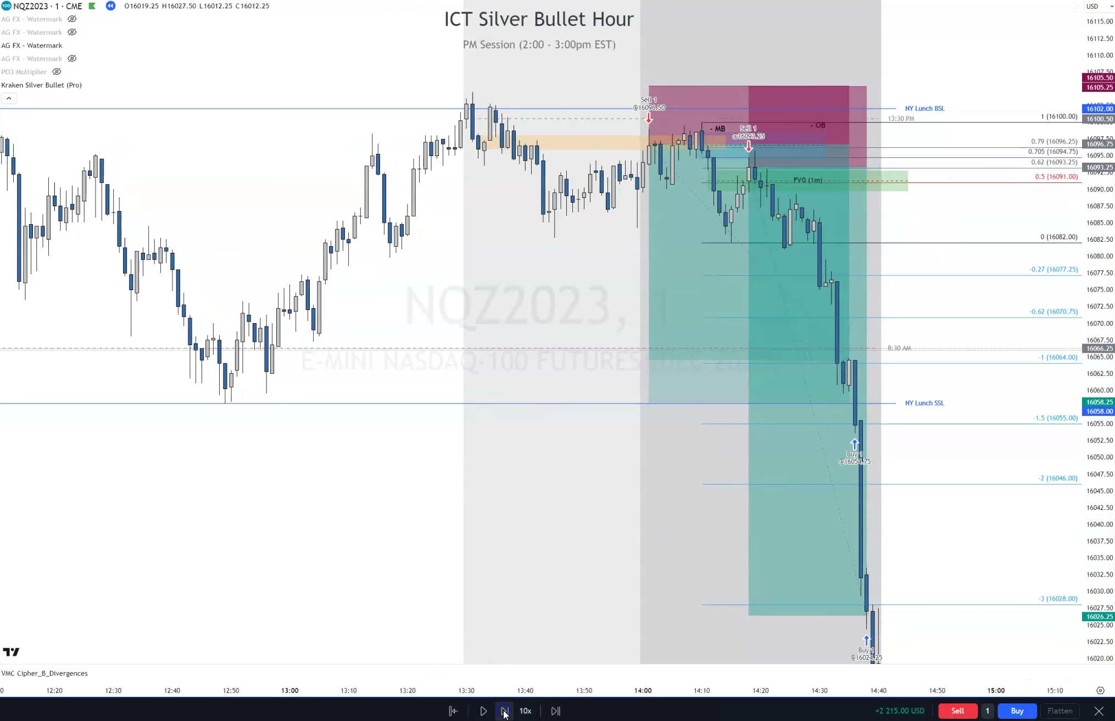
left_click(504, 710)
left_click(504, 710)
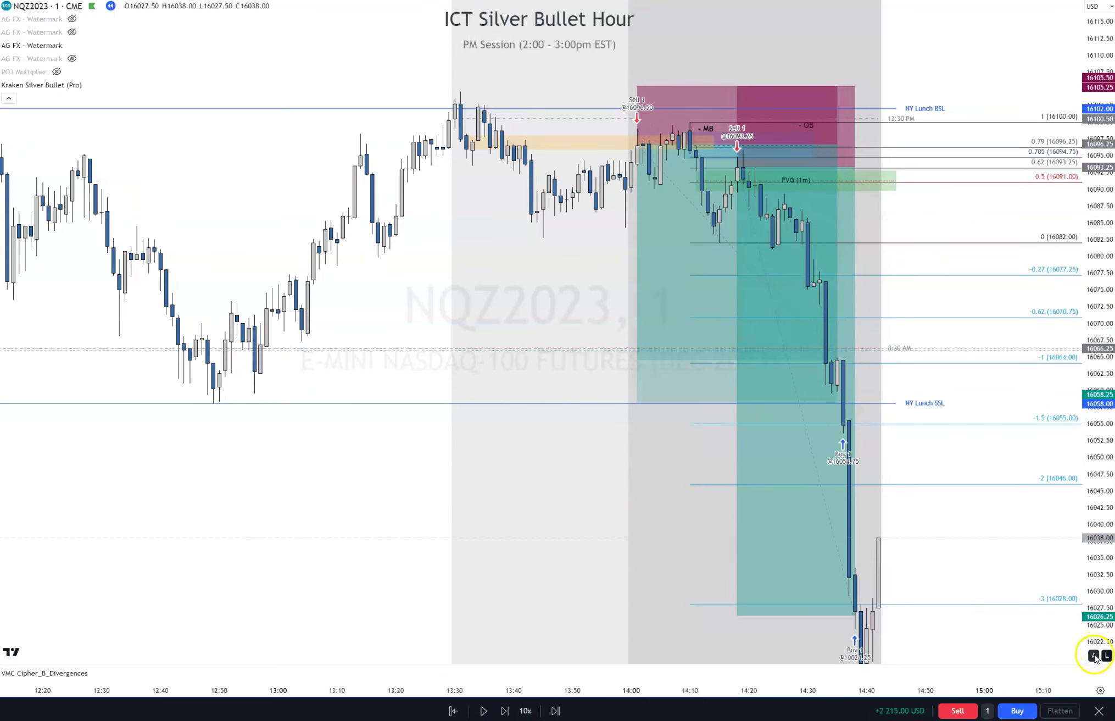
left_click(1093, 655)
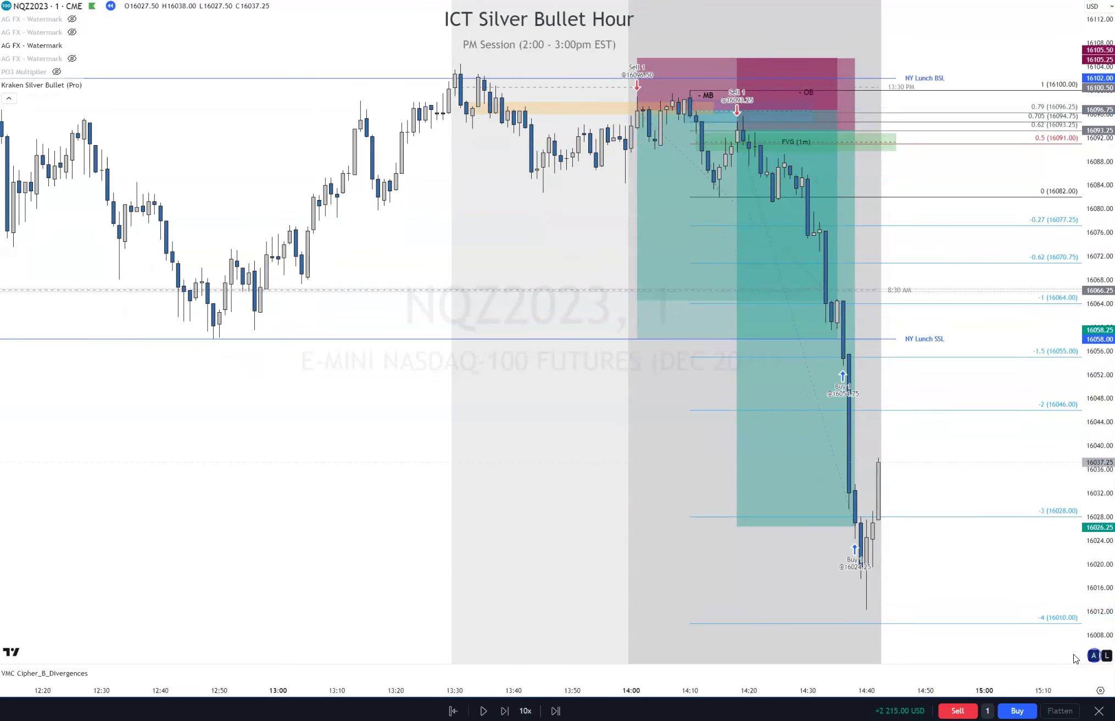
Advance the replay past 15:00 until price rebounds to about 16057 near the NY Lunch SSL
left_click(504, 710)
left_click(504, 710)
left_click(504, 711)
left_click(504, 711)
left_click(504, 710)
left_click(504, 710)
left_click(504, 710)
left_click(505, 710)
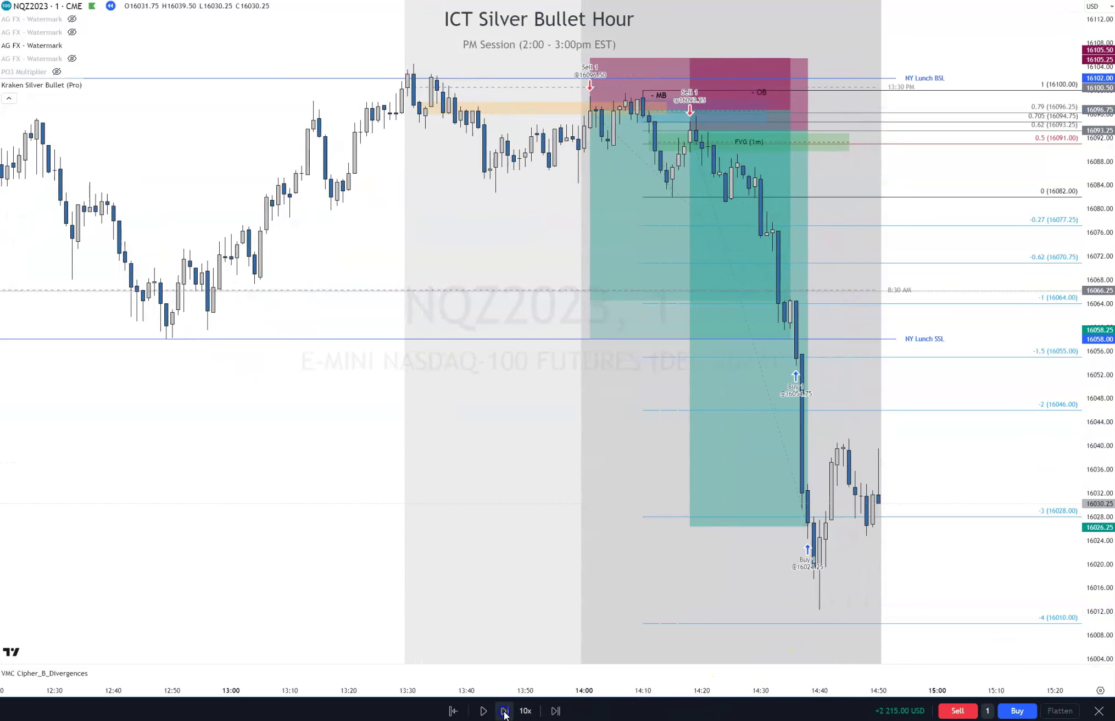
left_click(505, 710)
left_click(504, 710)
left_click(504, 710)
left_click(504, 710)
left_click(504, 710)
left_click(505, 710)
left_click(504, 710)
left_click(504, 710)
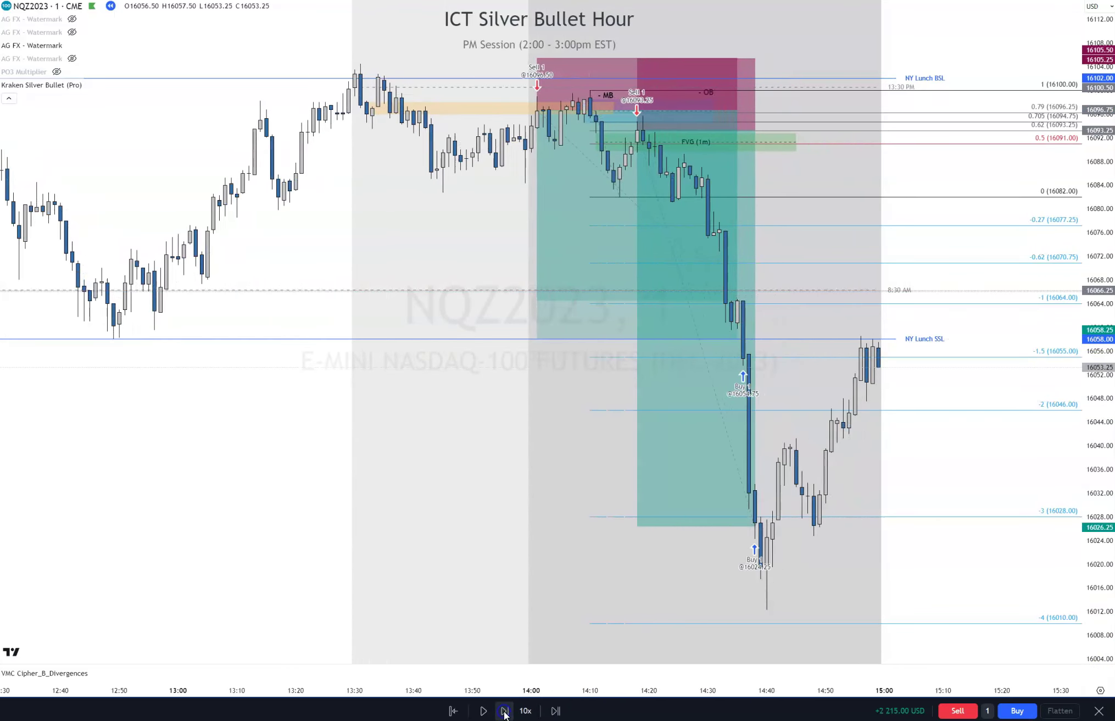
left_click(504, 710)
left_click(504, 710)
left_click(504, 710)
left_click(504, 710)
left_click(504, 710)
left_click(504, 710)
left_click(504, 710)
left_click(504, 710)
left_click(505, 710)
left_click_drag(368, 677, 497, 597)
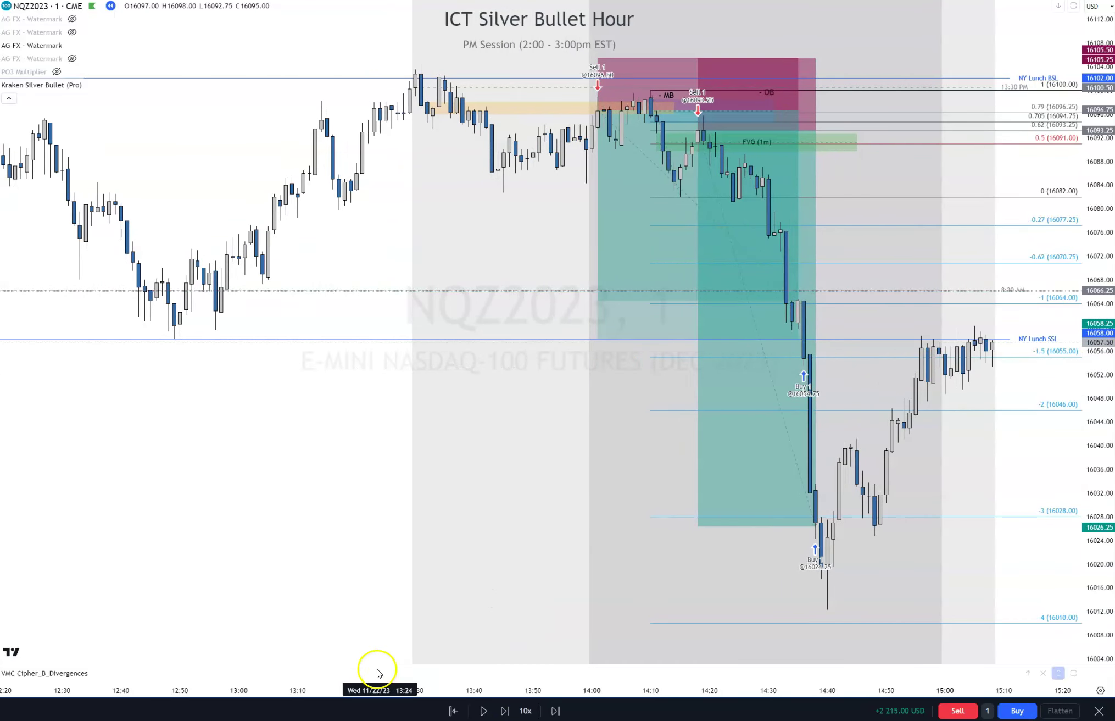
scroll(379, 671, "down", 3)
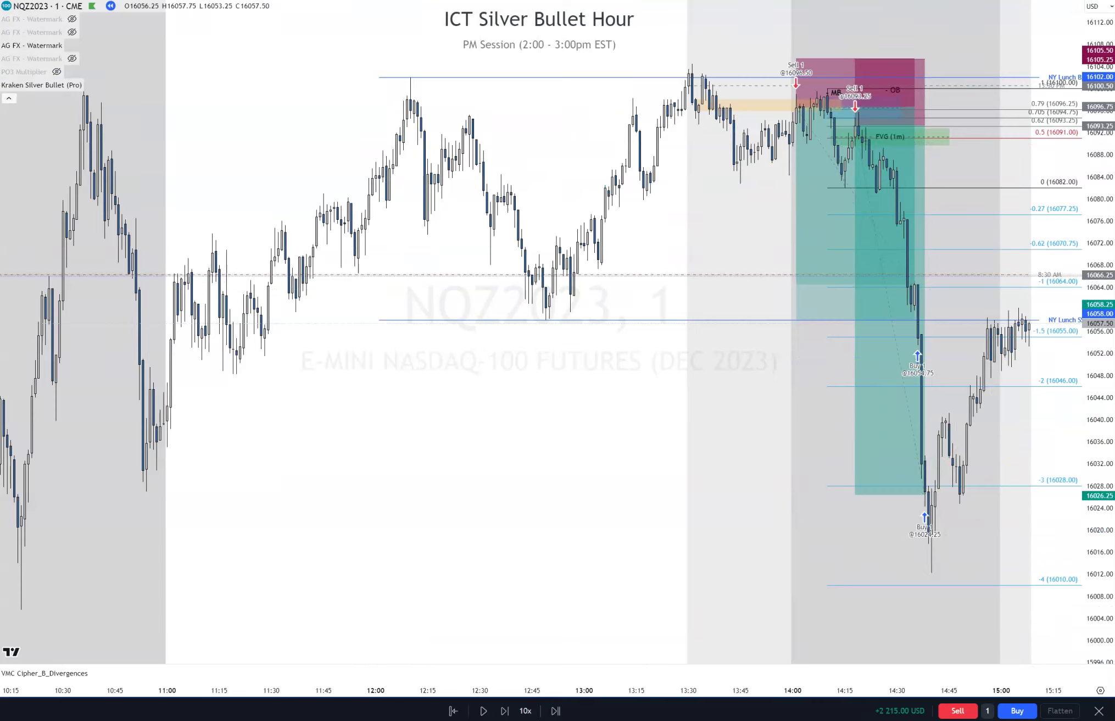
Place a second fib projection on the 13:30 swing, 16104.50 to 16079.75, and select it
key("ctrl+z")
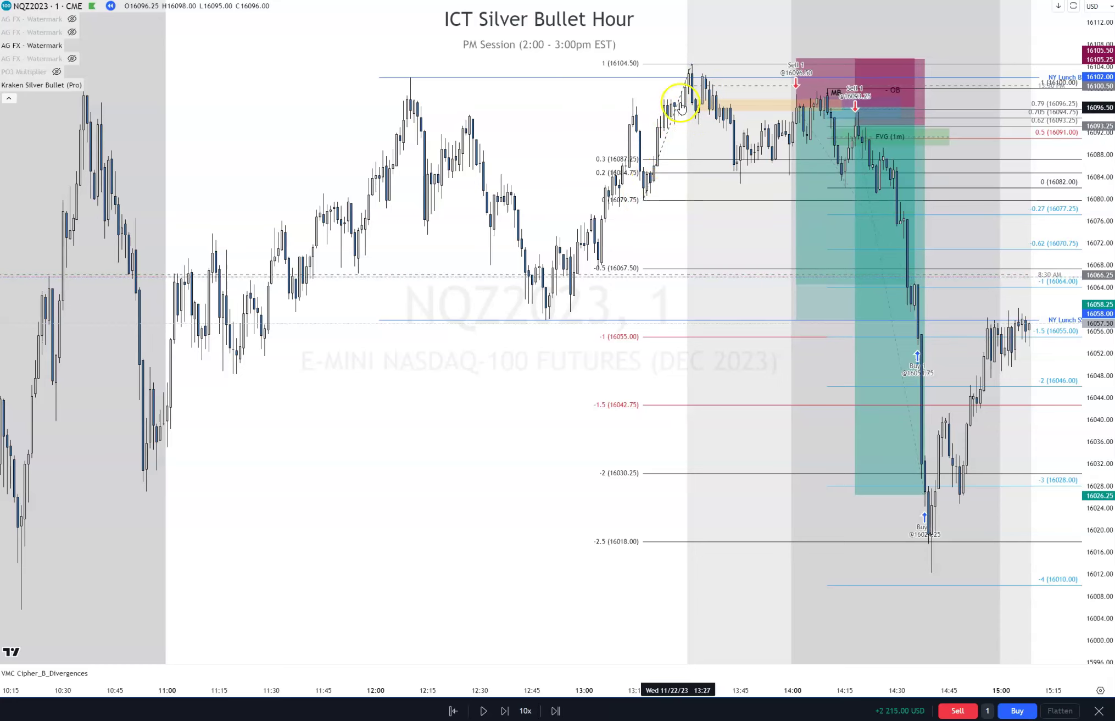
left_click(692, 64)
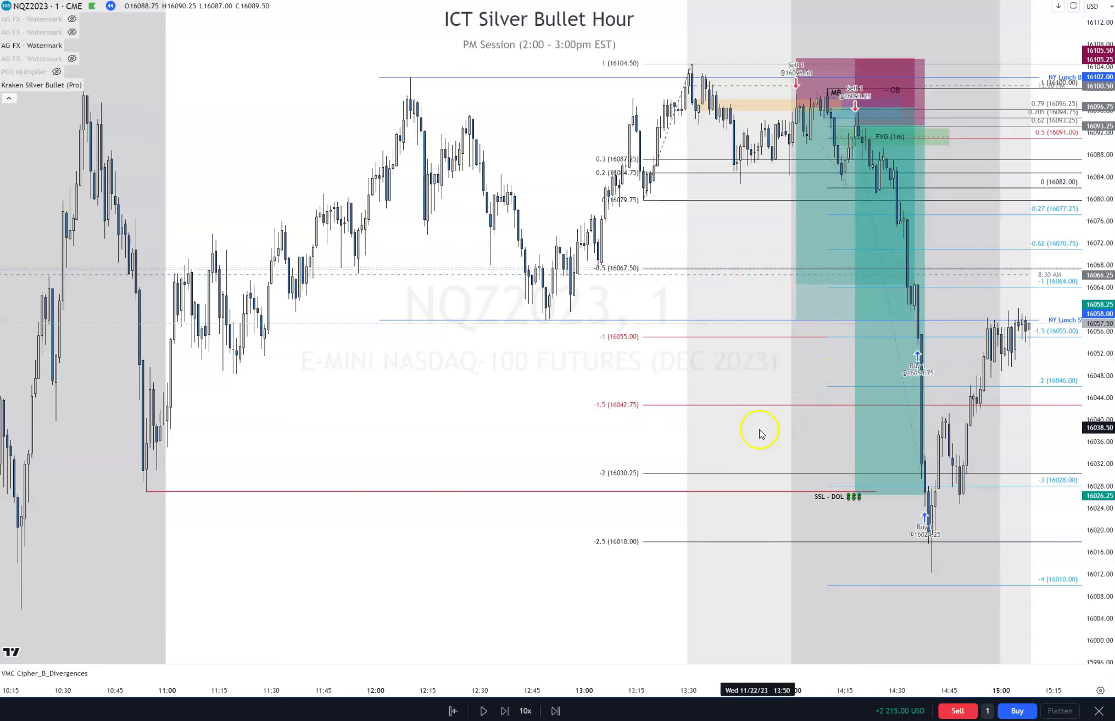
Delete the second and then the first short-position box, keeping fibs, levels and trade markers
scroll(758, 439, "up", 3)
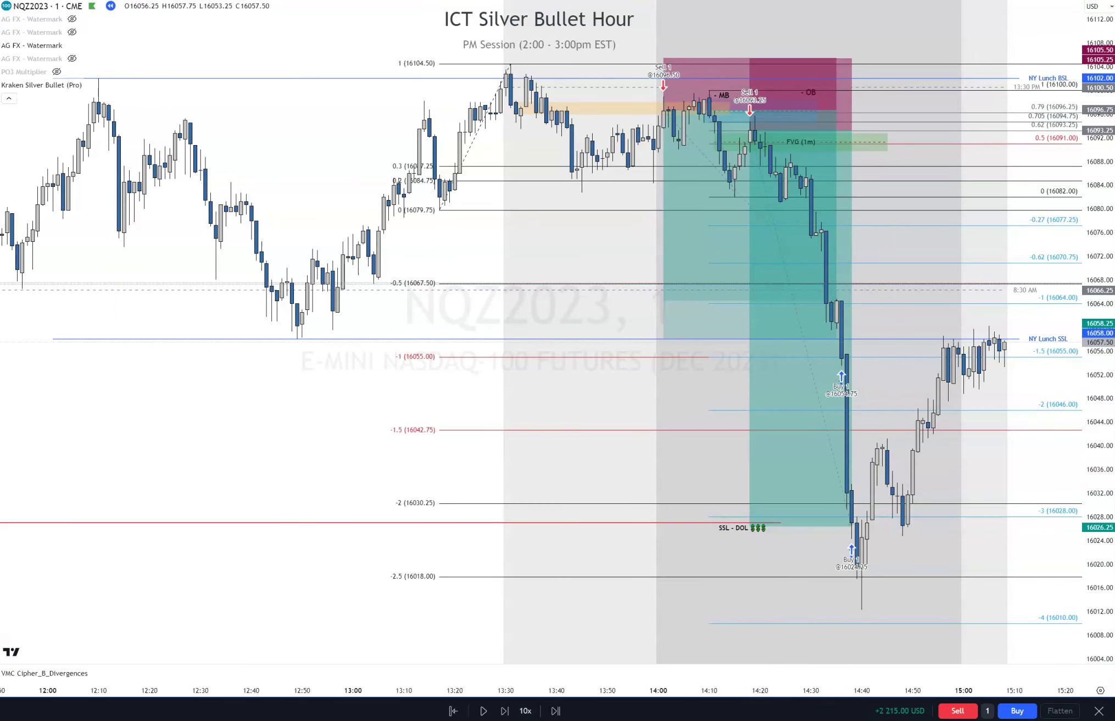
key("Delete")
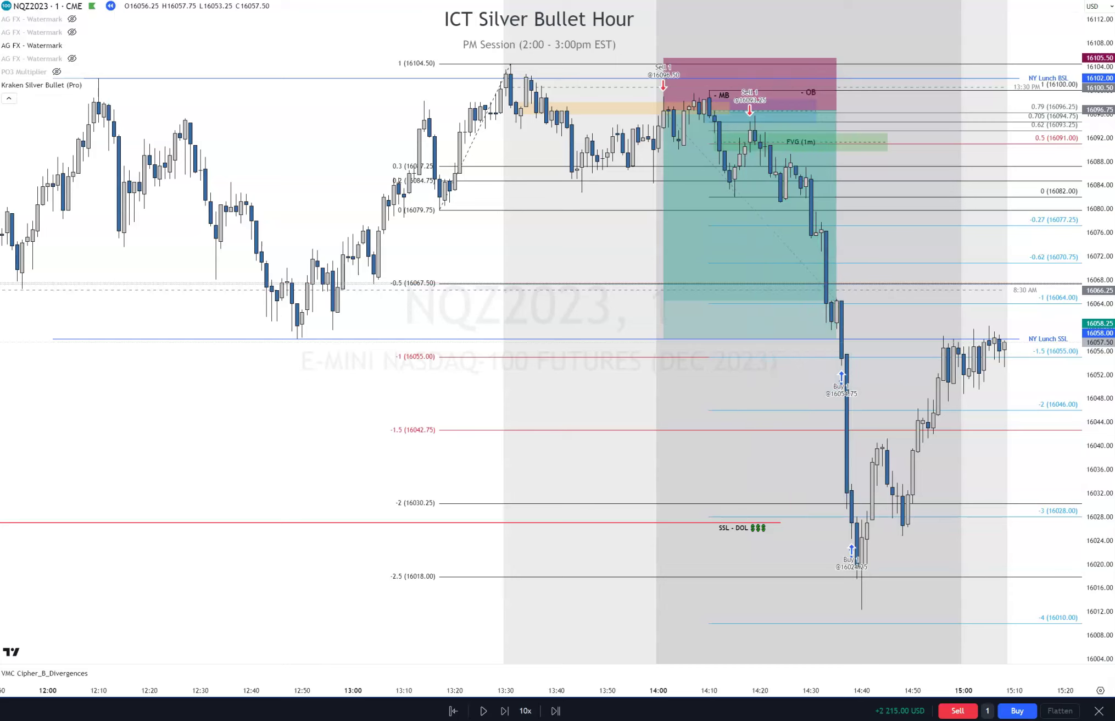
key("Delete")
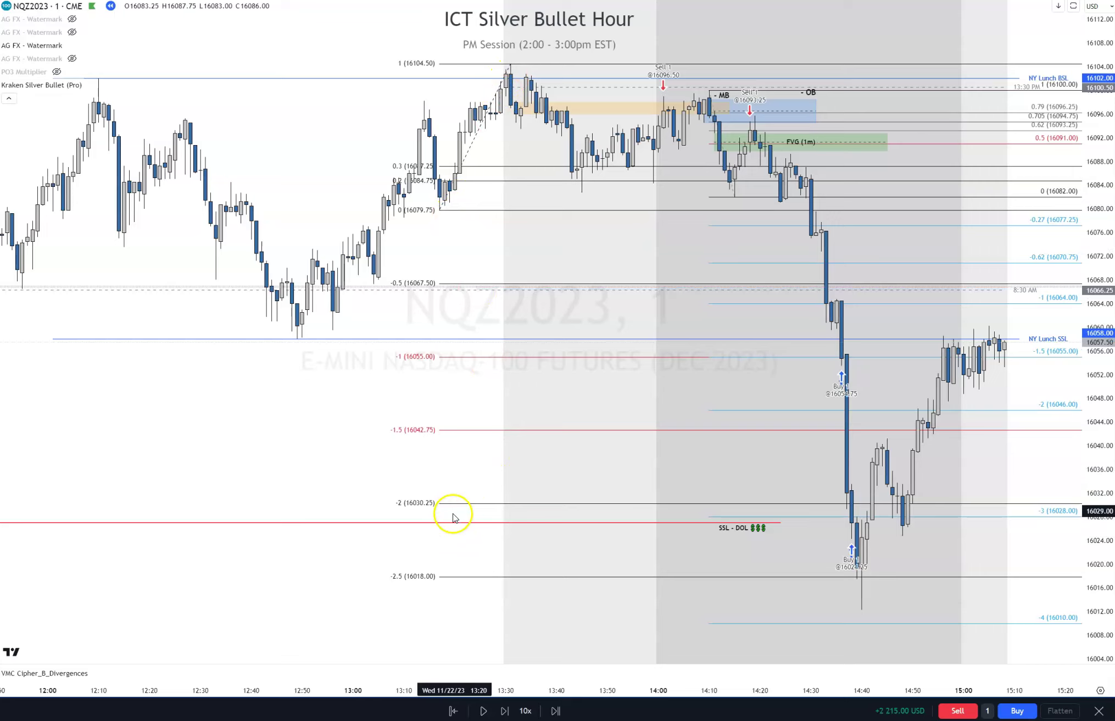
scroll(572, 550, "down", 5)
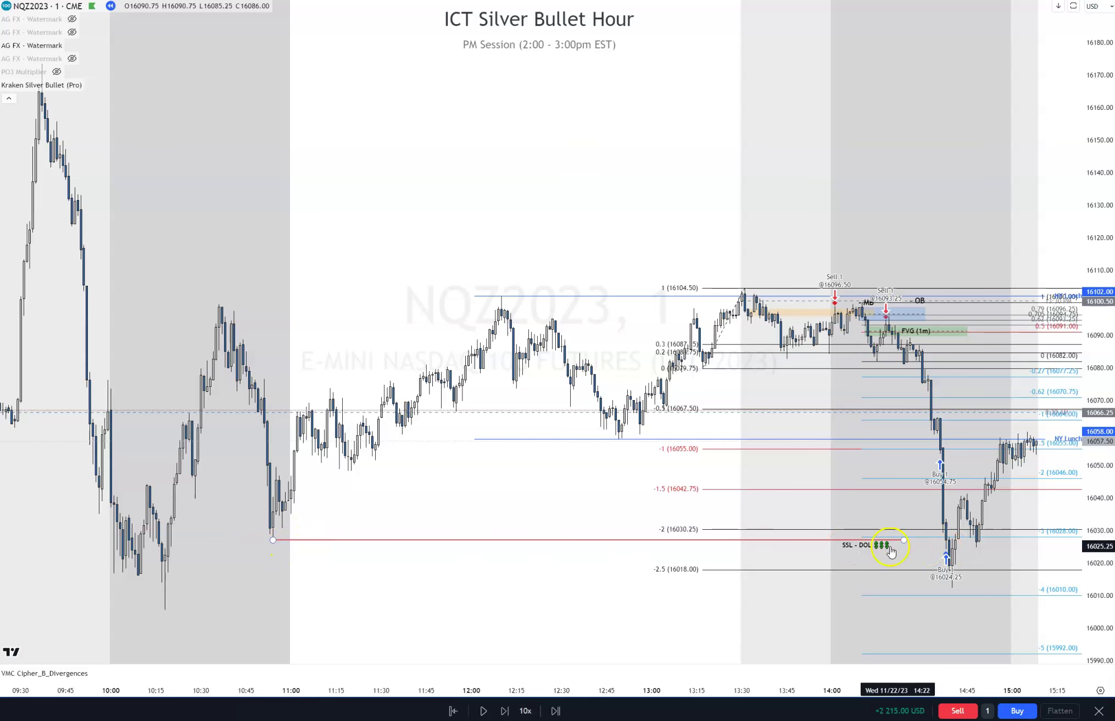
scroll(895, 556, "up", 3)
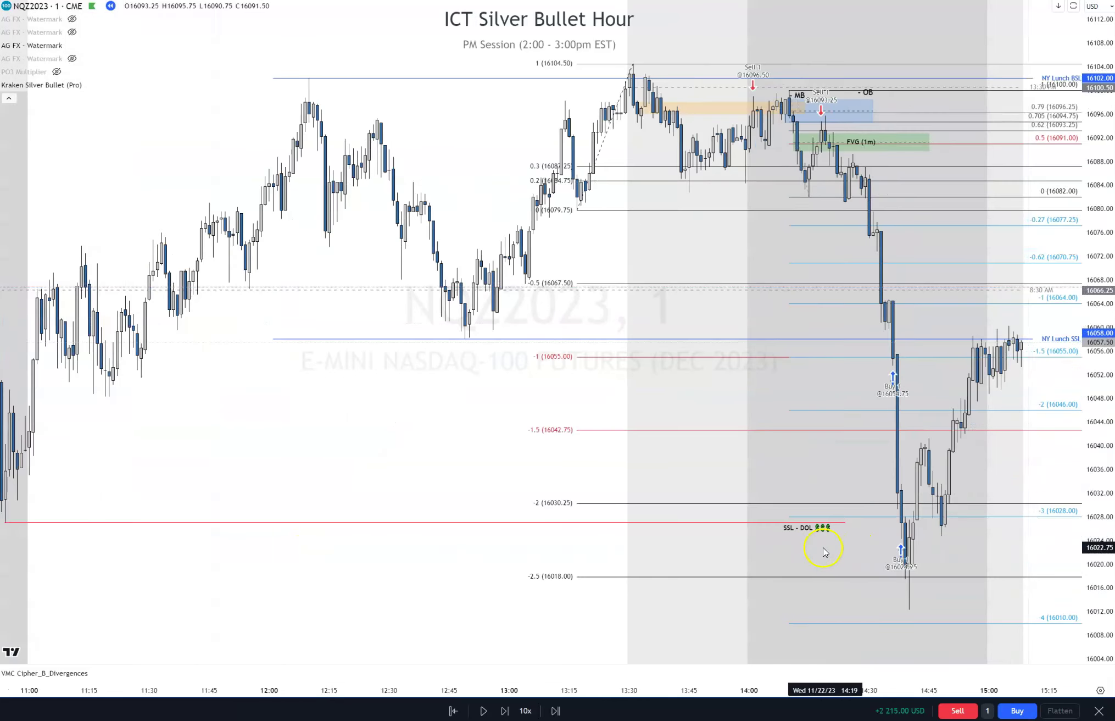
scroll(823, 549, "up", 4)
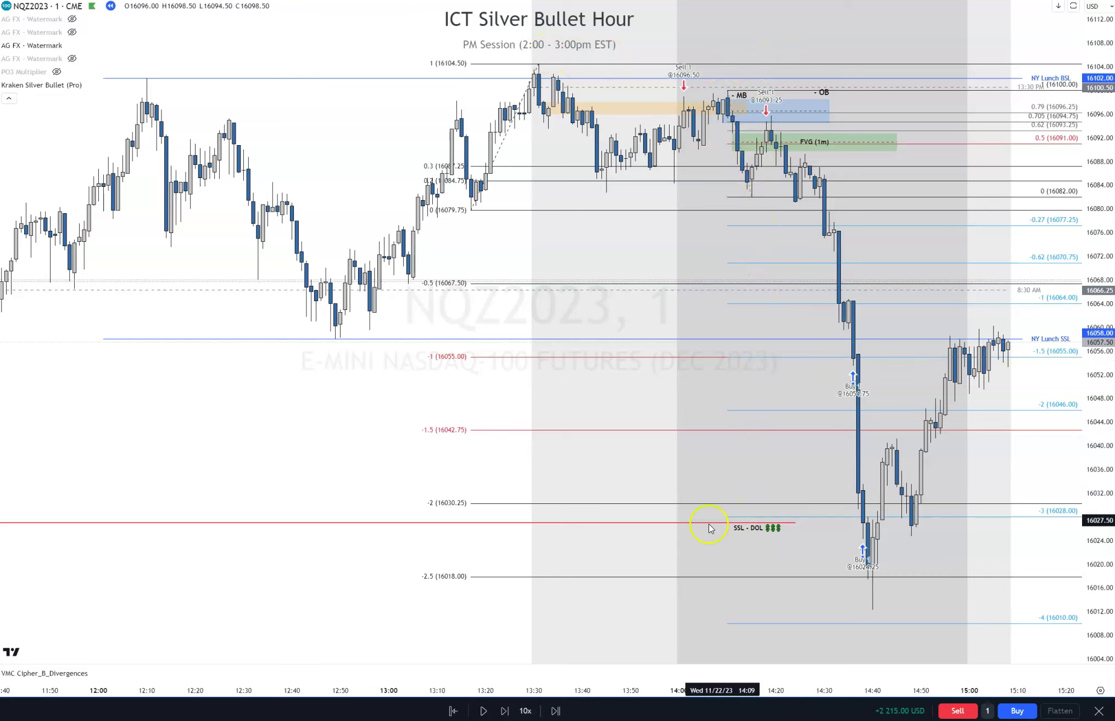
scroll(647, 525, "down", 3)
left_click(133, 490)
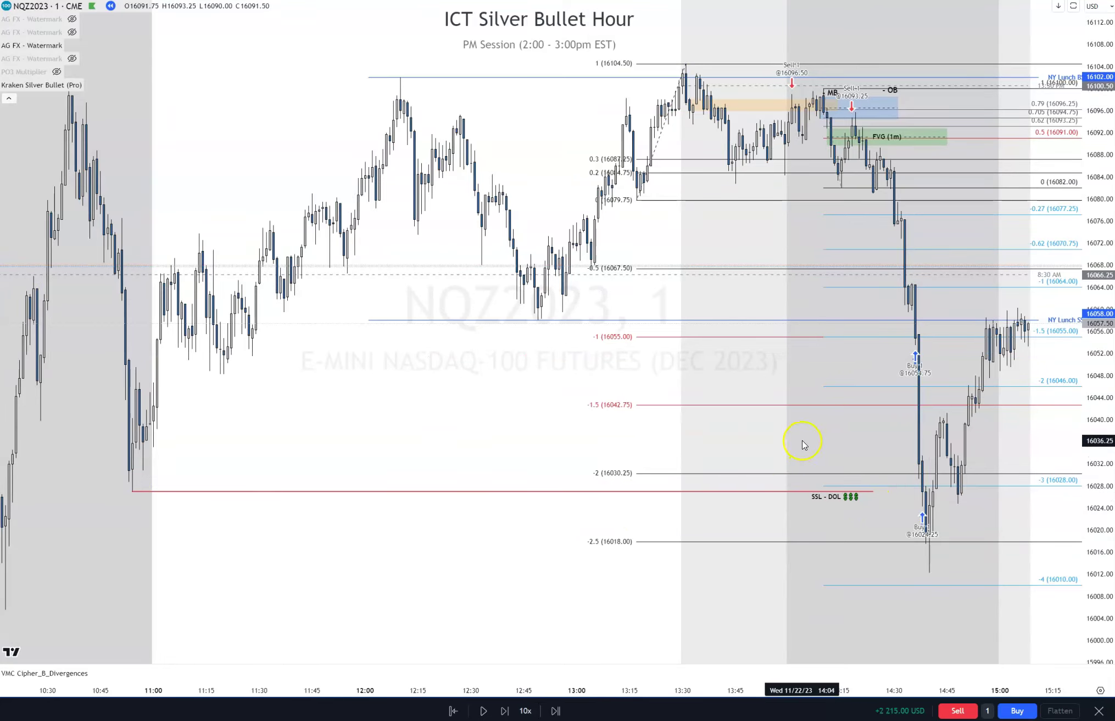
scroll(799, 443, "up", 1)
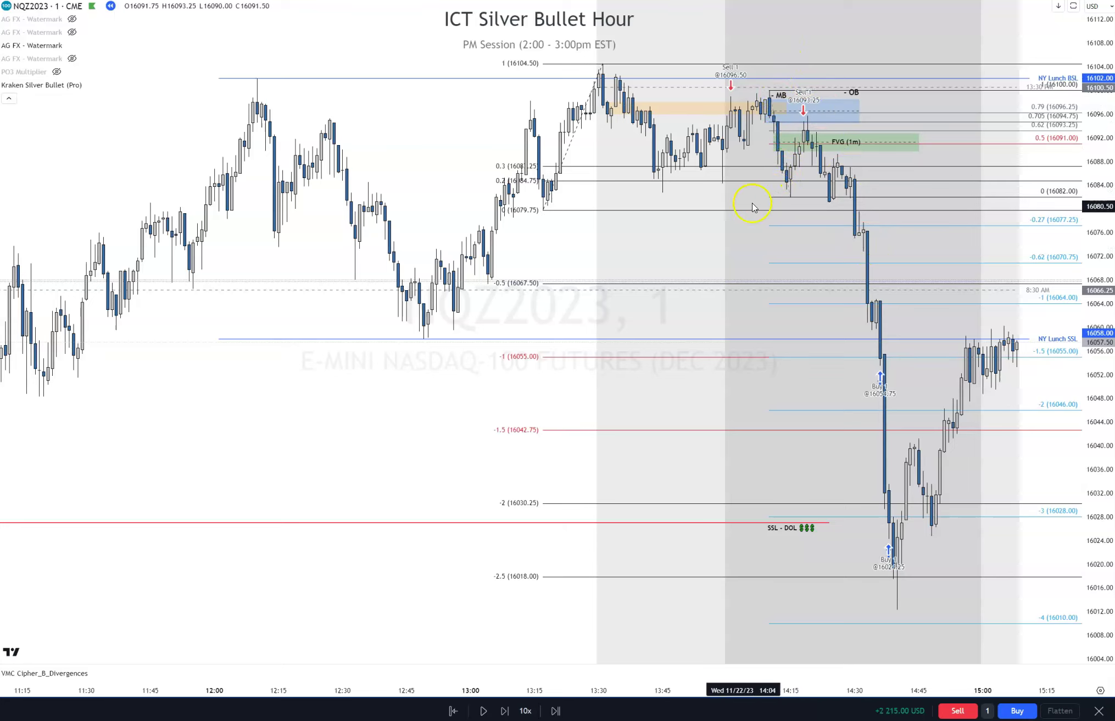
left_click(791, 241)
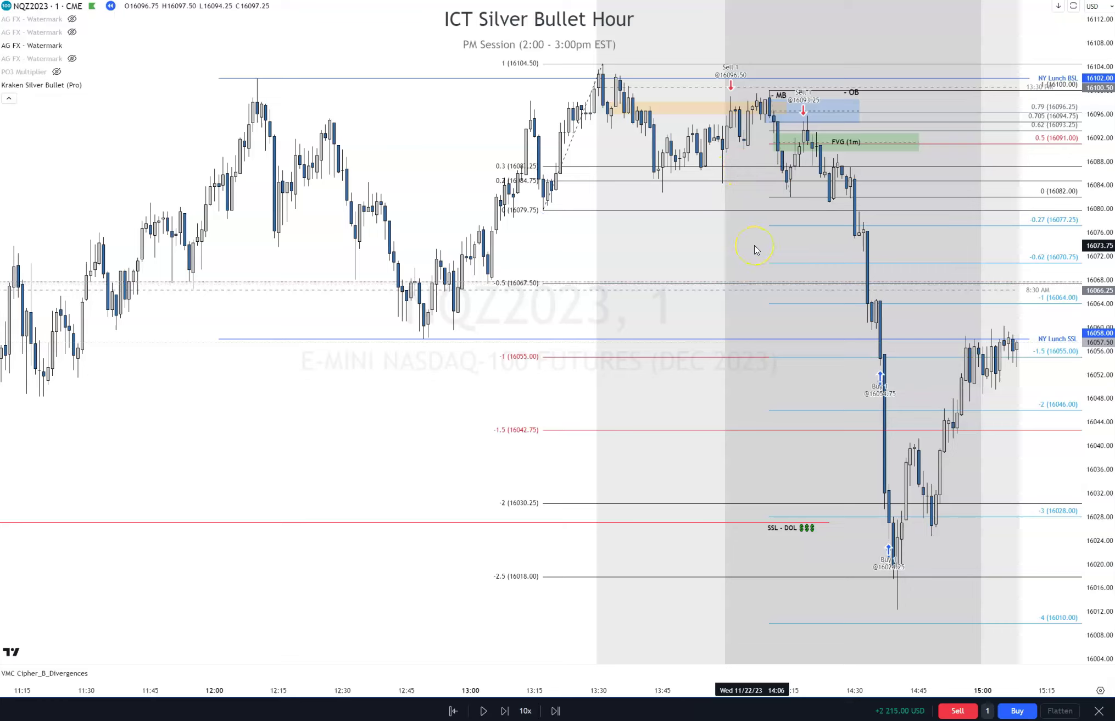
left_click(877, 286)
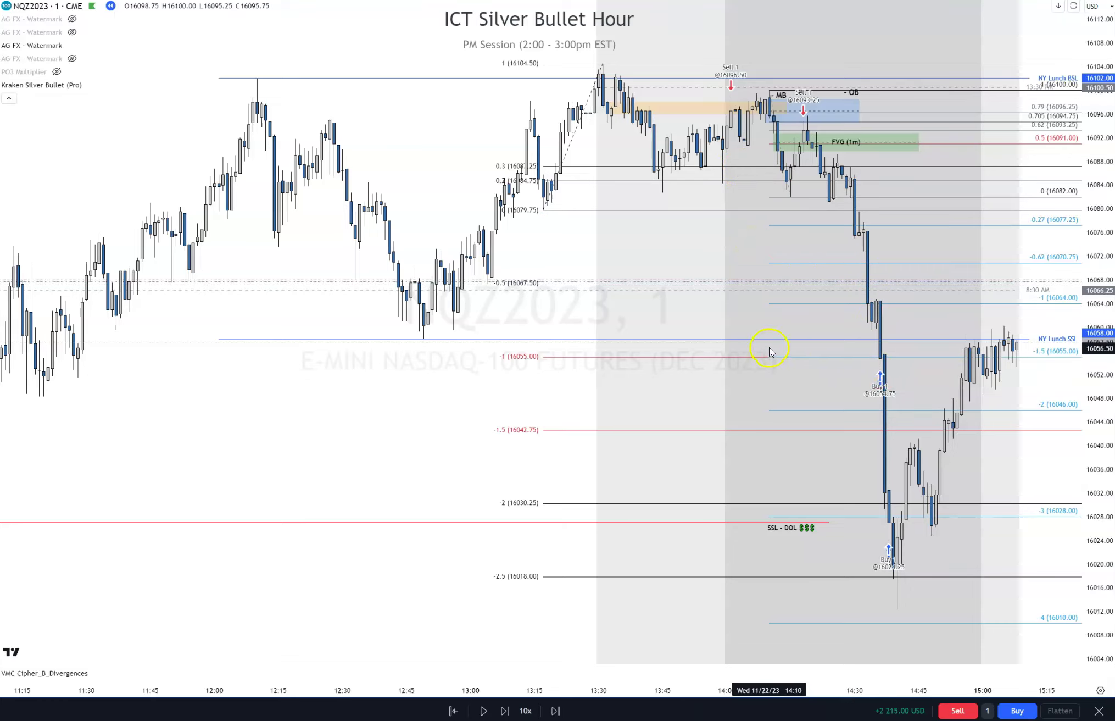
left_click(879, 370)
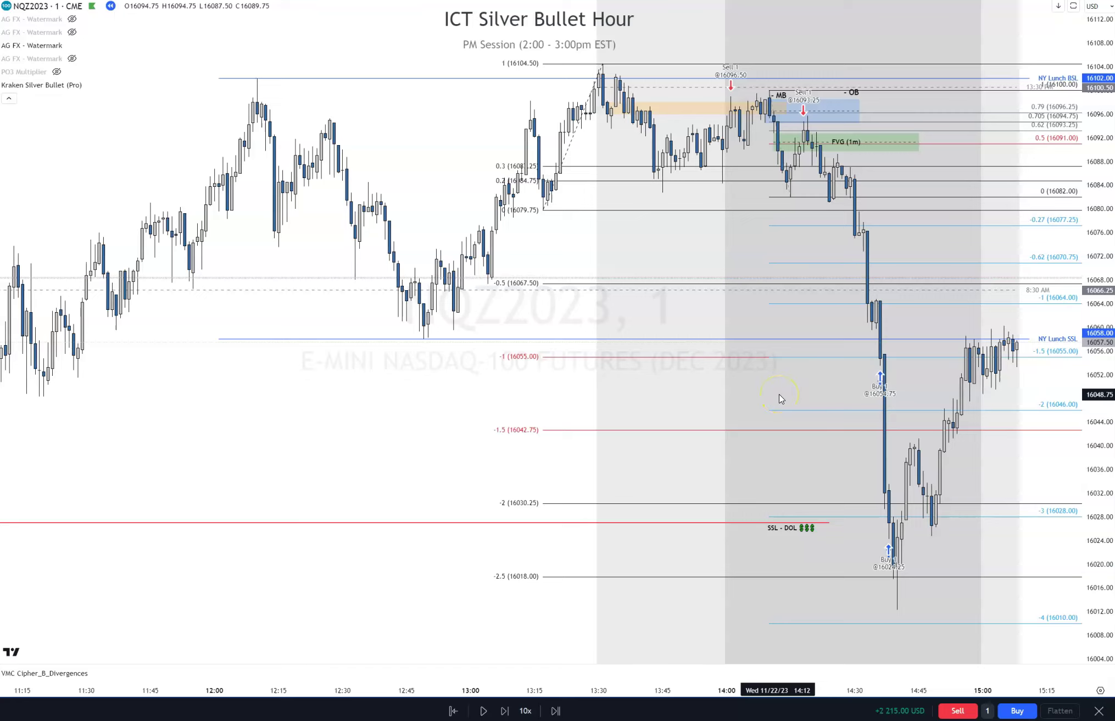
left_click_drag(792, 404, 730, 407)
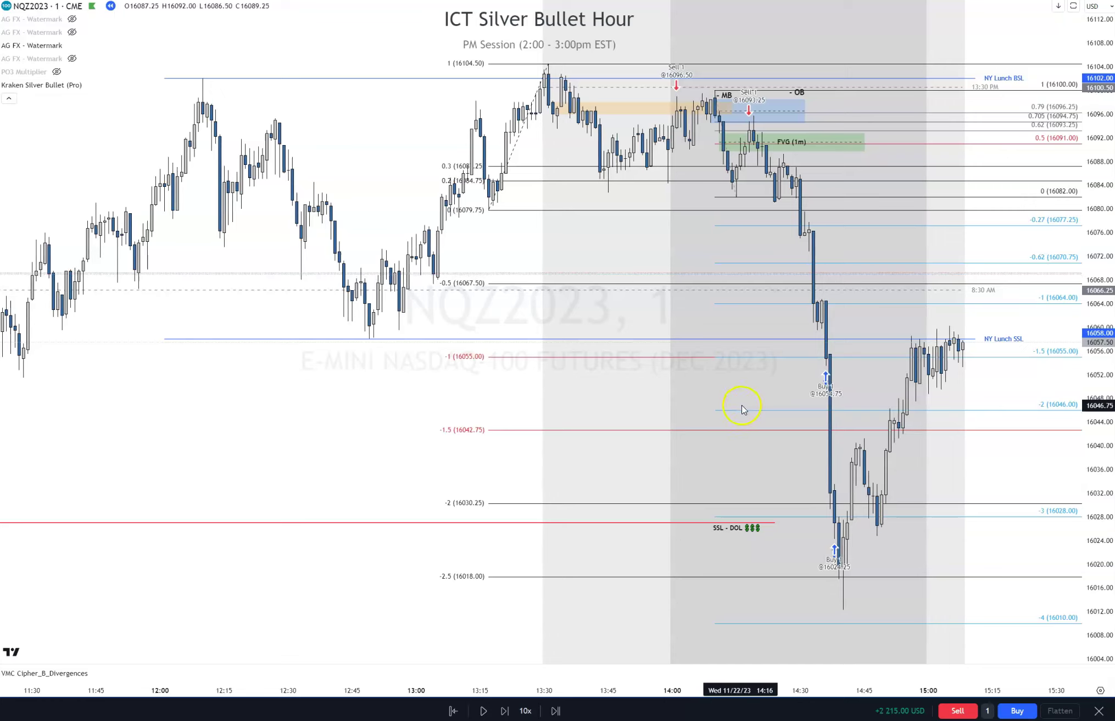